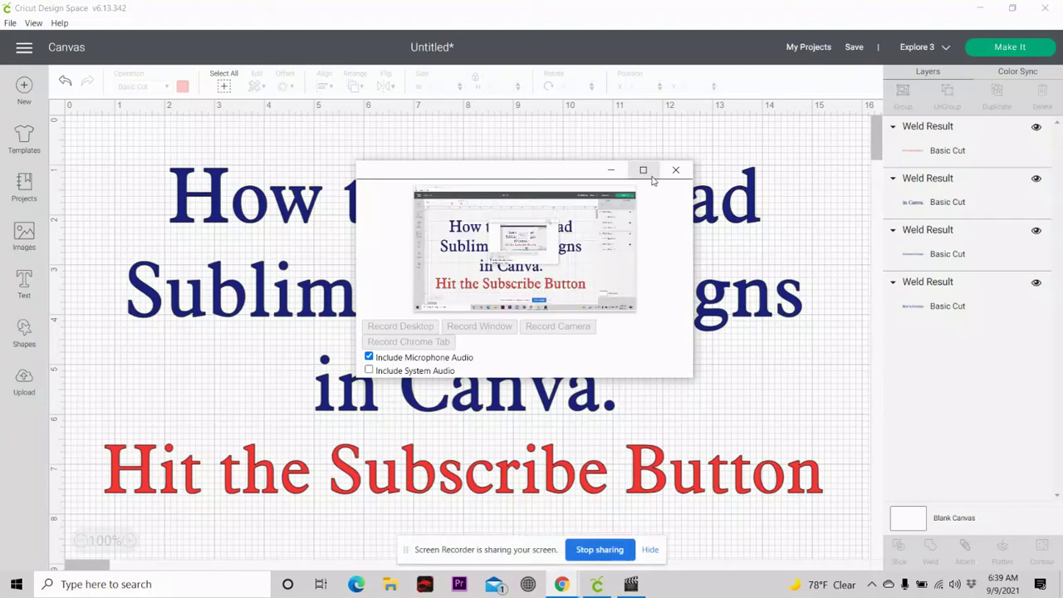
Step: Minimise the screen recorder preview and hide the screen-sharing notice
{"action": "left_click", "coordinate": [610, 170]}
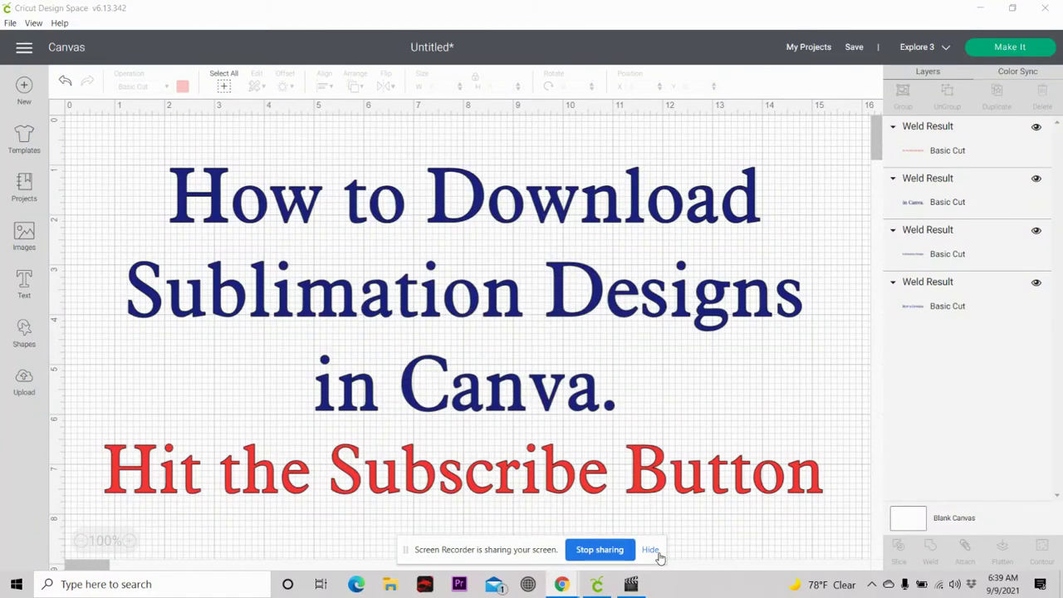
{"action": "left_click", "coordinate": [654, 551]}
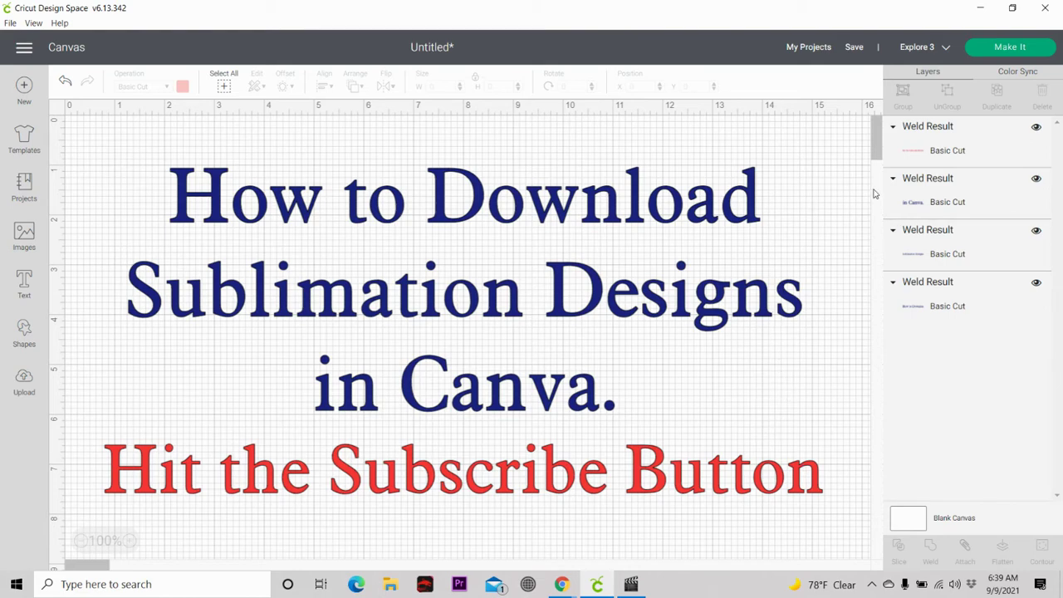
Step: Minimise Cricut Design Space and switch to the Etsy tab in the browser
{"action": "left_click", "coordinate": [979, 8]}
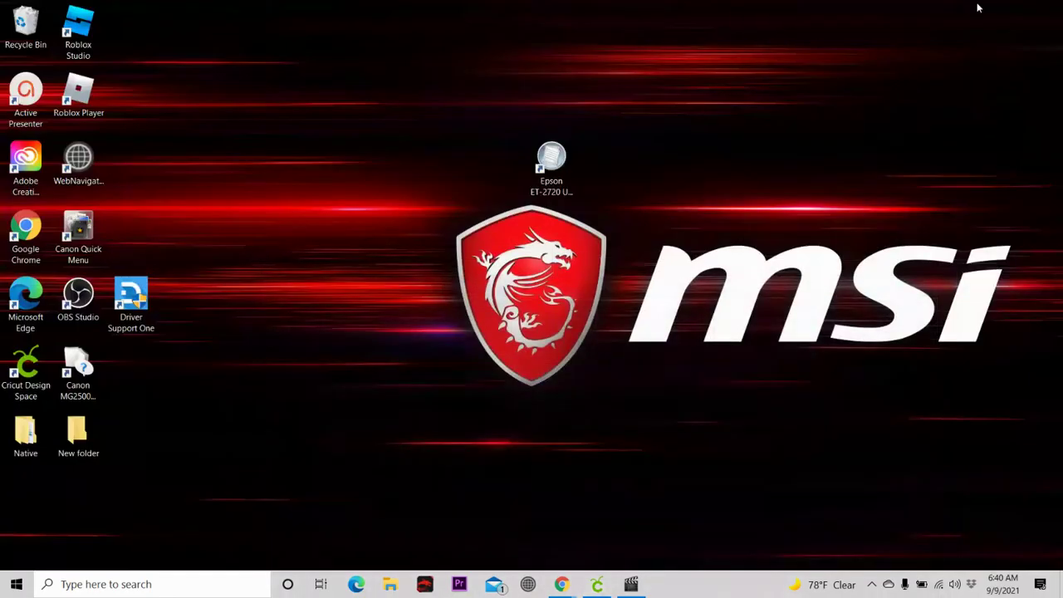
{"action": "mouse_move", "coordinate": [561, 585]}
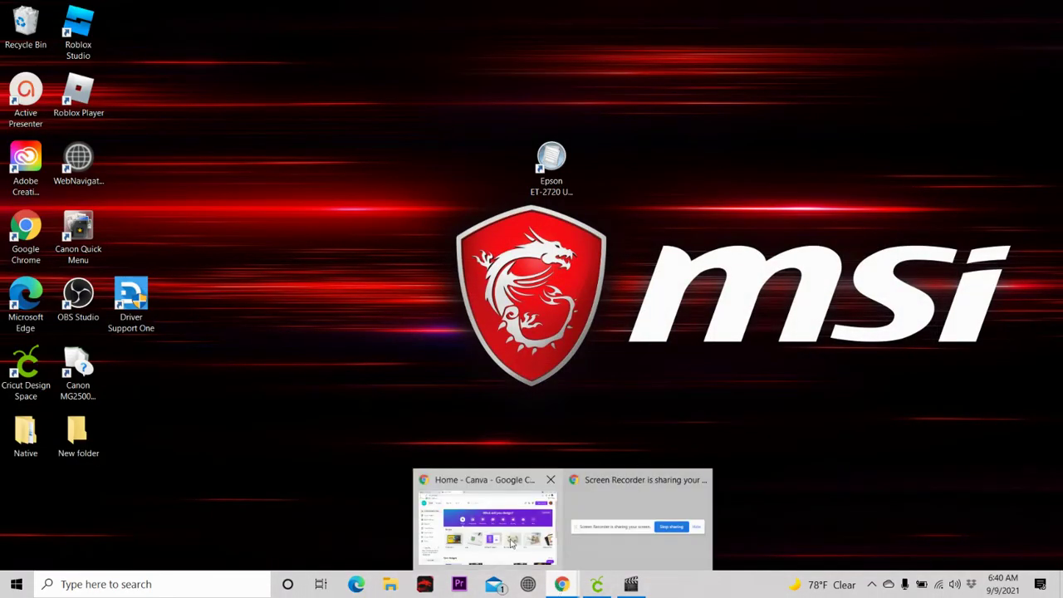
{"action": "left_click", "coordinate": [498, 541]}
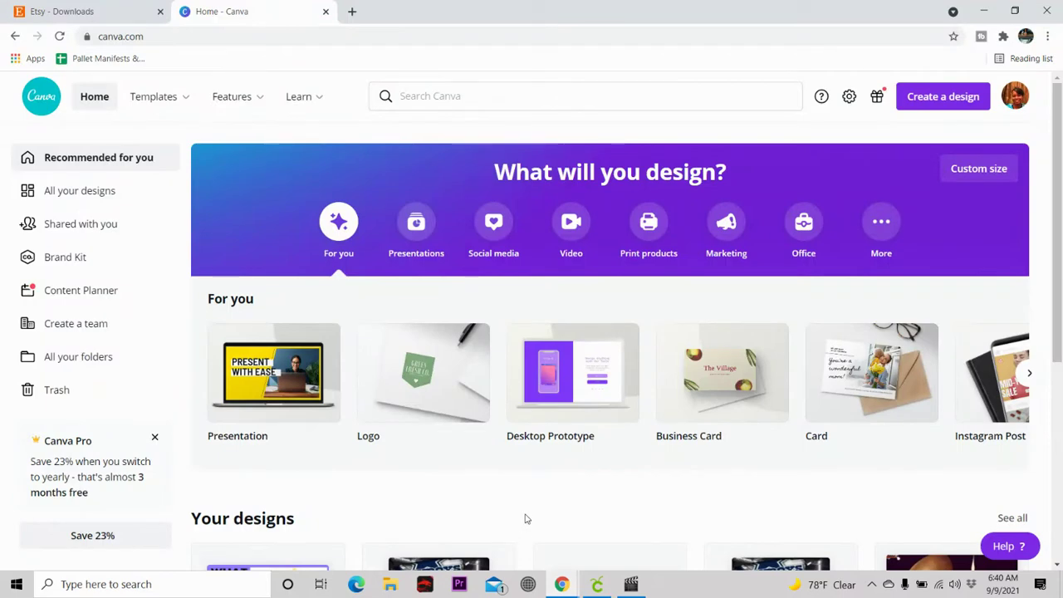
{"action": "left_click", "coordinate": [121, 11]}
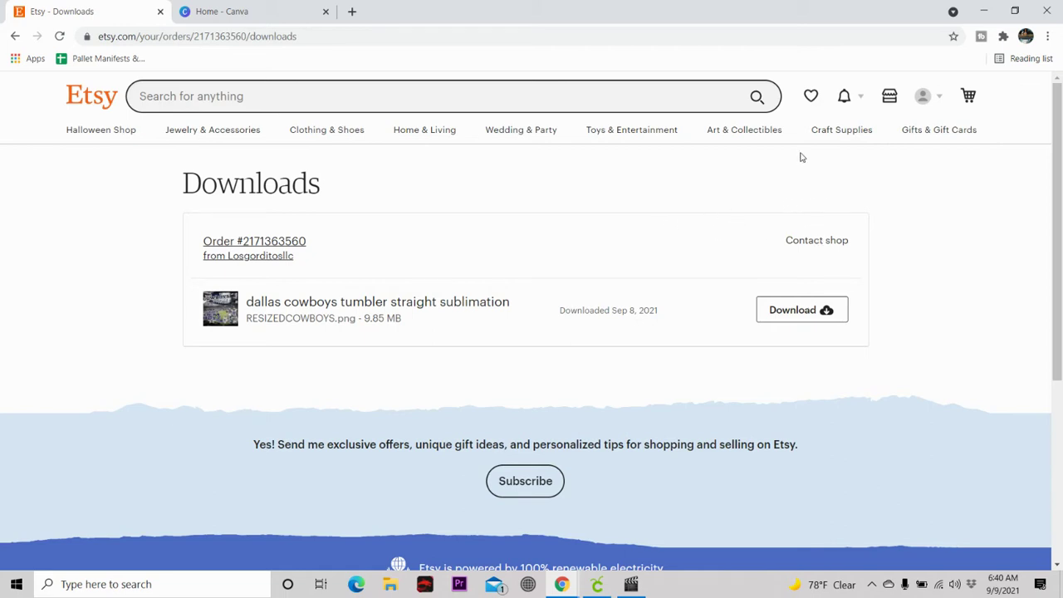
Step: Download RESIZEDCOWBOYS.png from the cowboys order under Purchases and reviews
{"action": "left_click", "coordinate": [922, 98]}
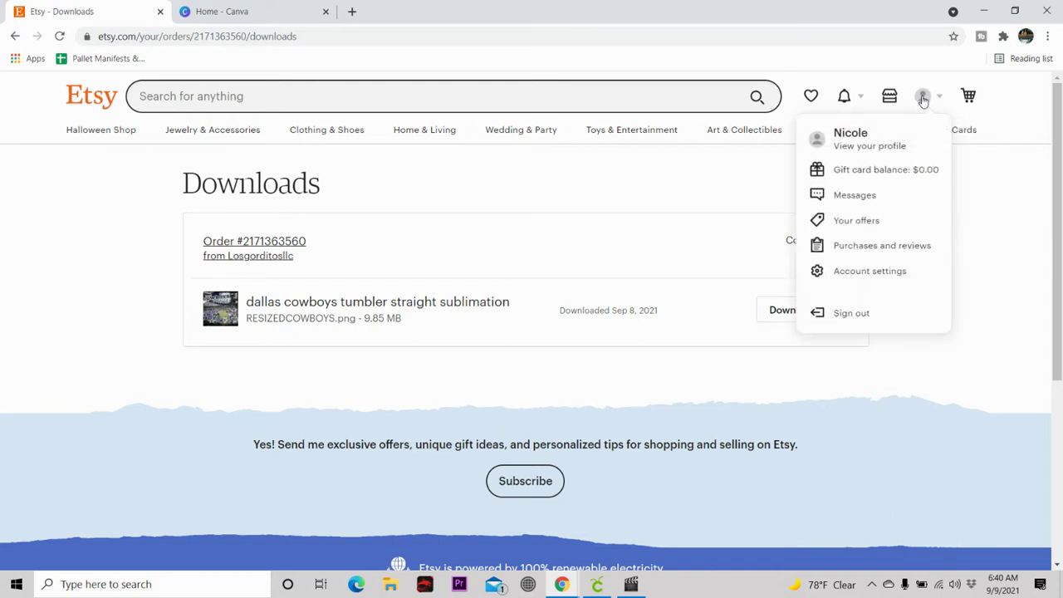
{"action": "left_click", "coordinate": [859, 249]}
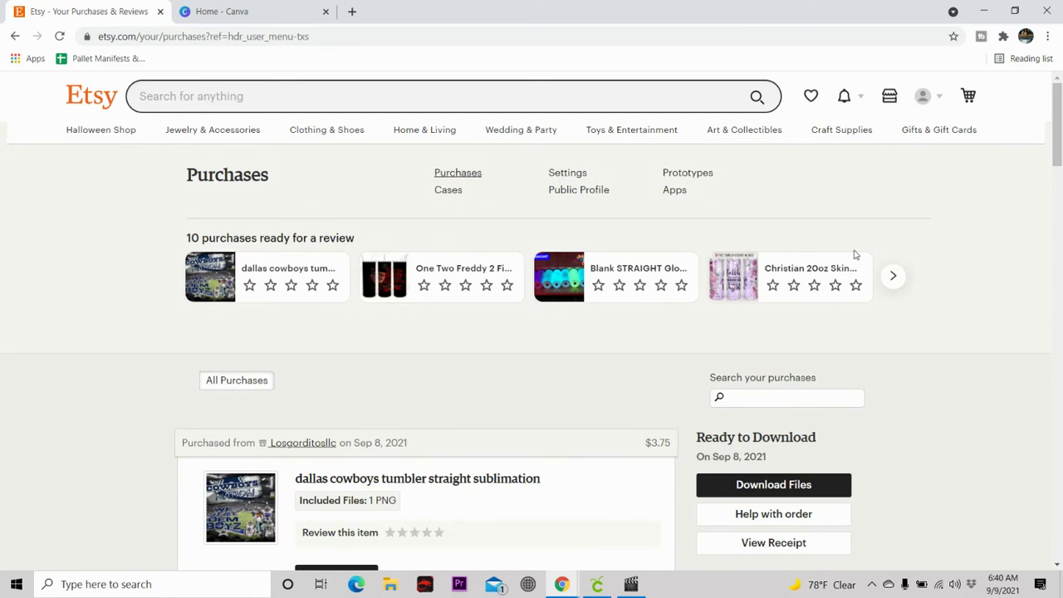
{"action": "scroll", "coordinate": [937, 183], "scroll_direction": "down", "scroll_amount": 3}
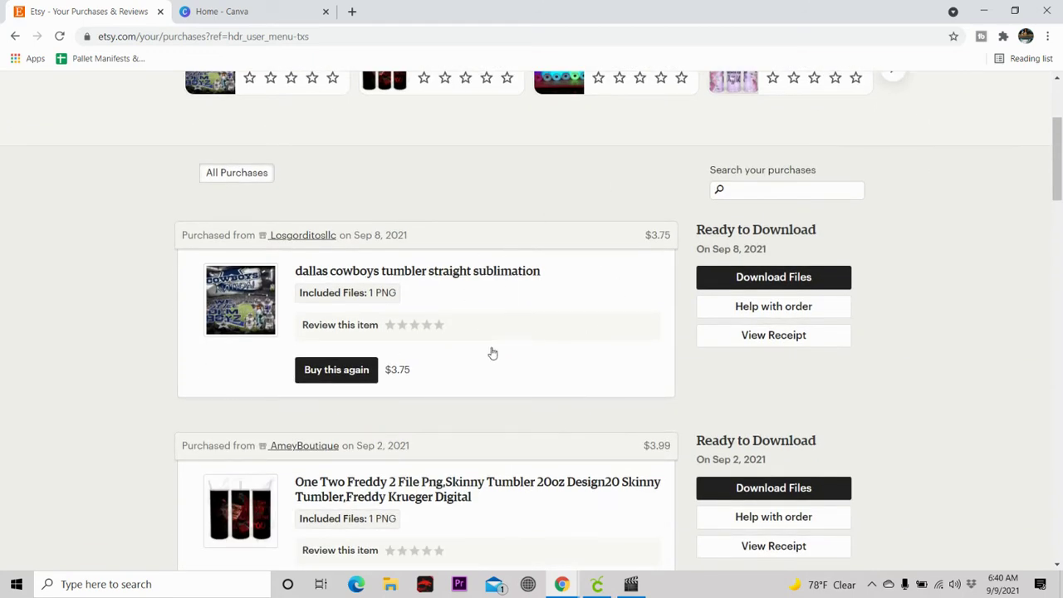
{"action": "left_click", "coordinate": [763, 281]}
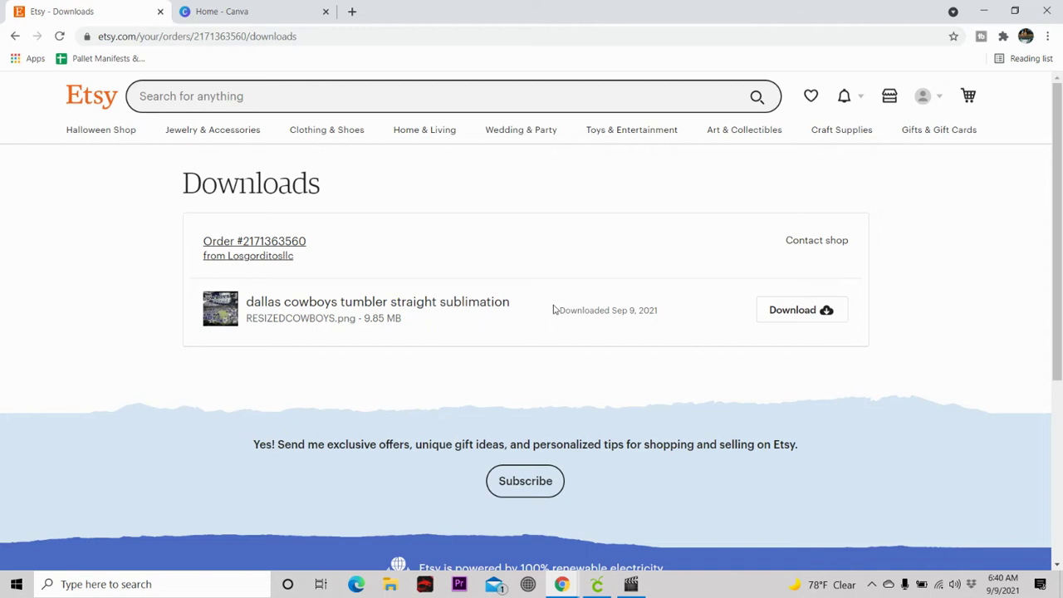
{"action": "left_click", "coordinate": [779, 313]}
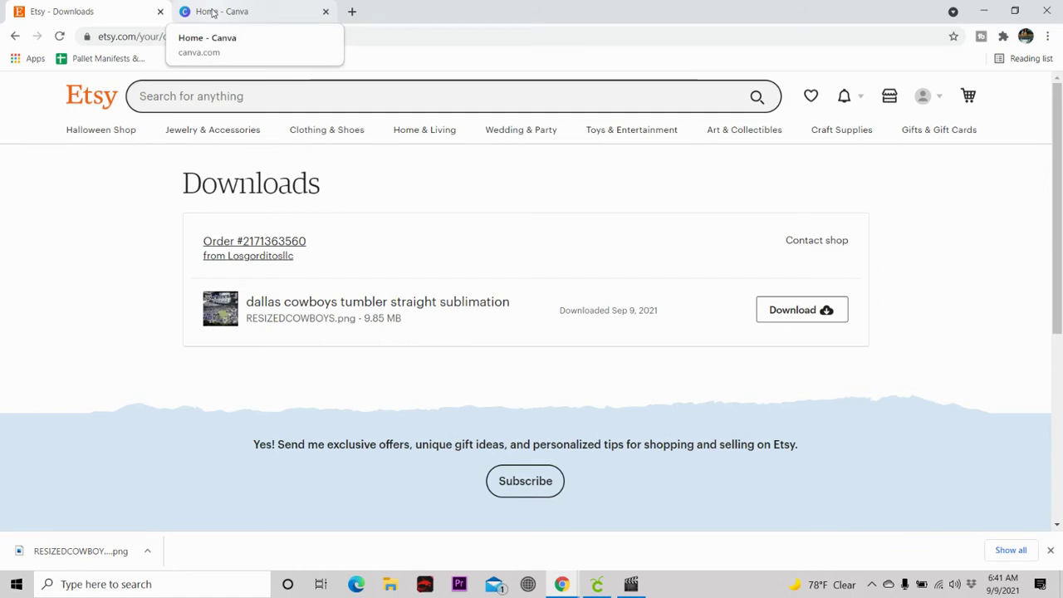
Step: Switch to the Home - Canva tab in Chrome
{"action": "left_click", "coordinate": [213, 11]}
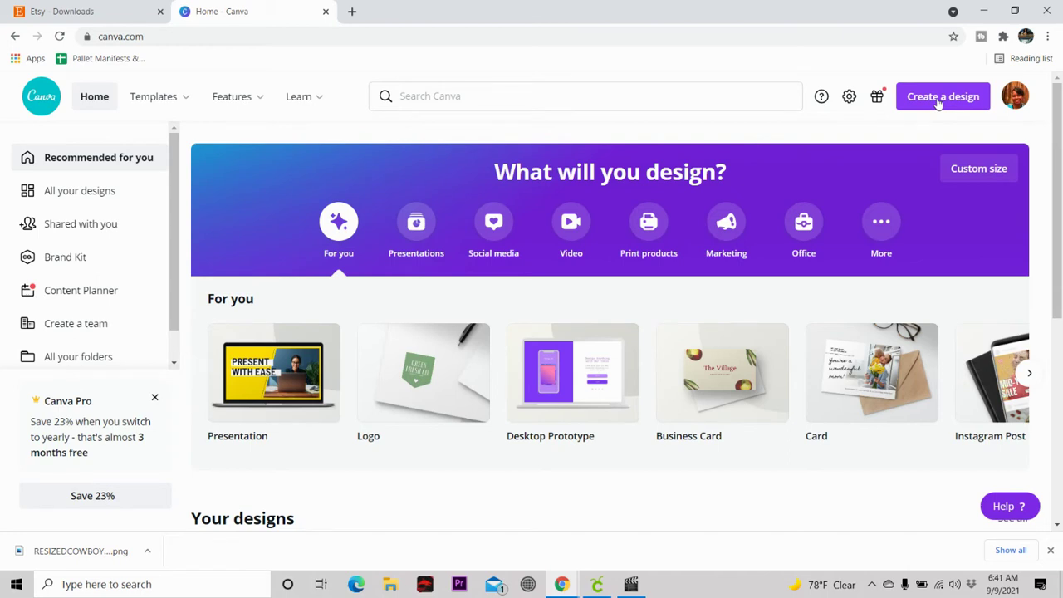
Step: Create a custom-size design 10.2 in wide by 8.5 in high
{"action": "left_click", "coordinate": [938, 98]}
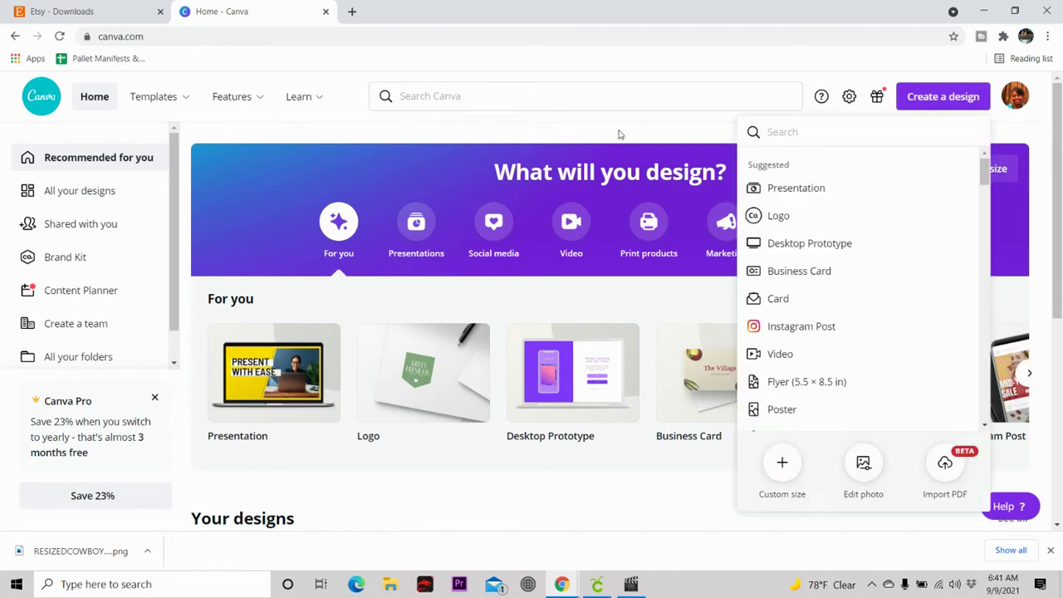
{"action": "left_click", "coordinate": [781, 466]}
{"action": "type", "text": "10.2"}
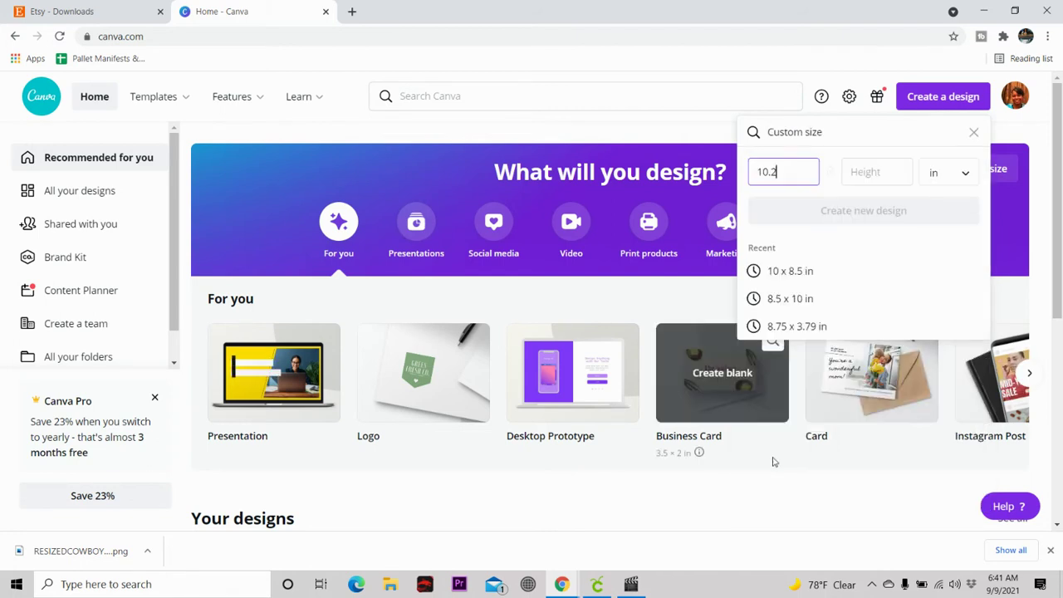
{"action": "key", "text": "BackSpace"}
{"action": "key", "text": "BackSpace"}
{"action": "key", "text": "BackSpace"}
{"action": "key", "text": "BackSpace"}
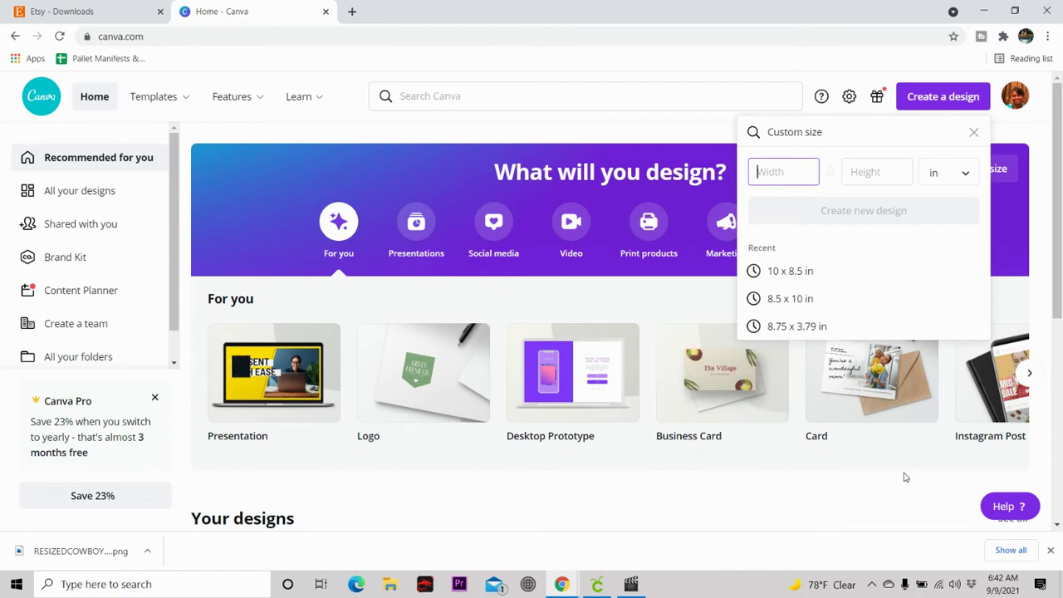
{"action": "left_click", "coordinate": [966, 176]}
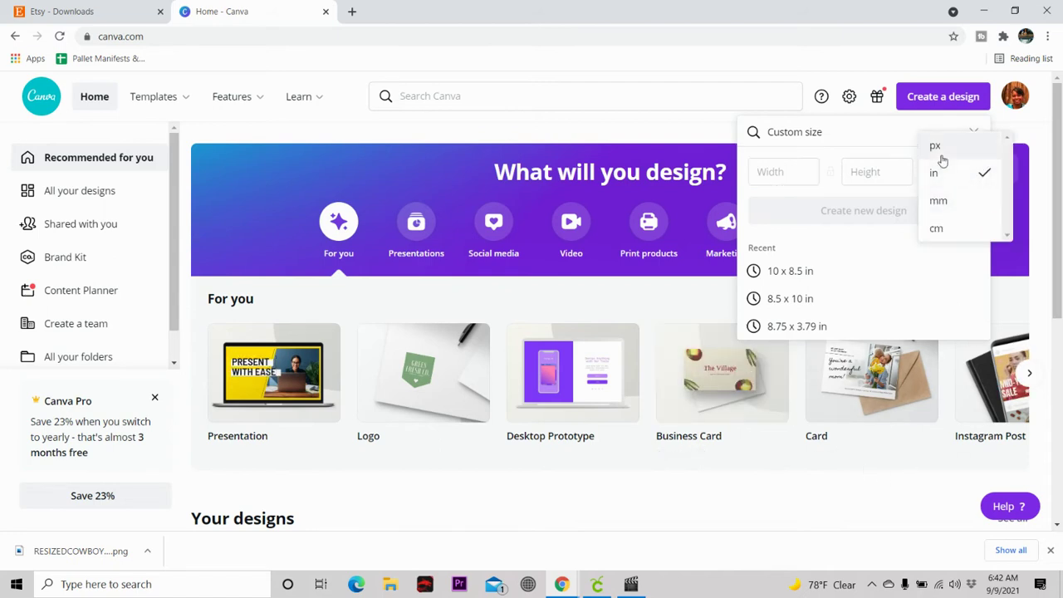
{"action": "left_click", "coordinate": [934, 181]}
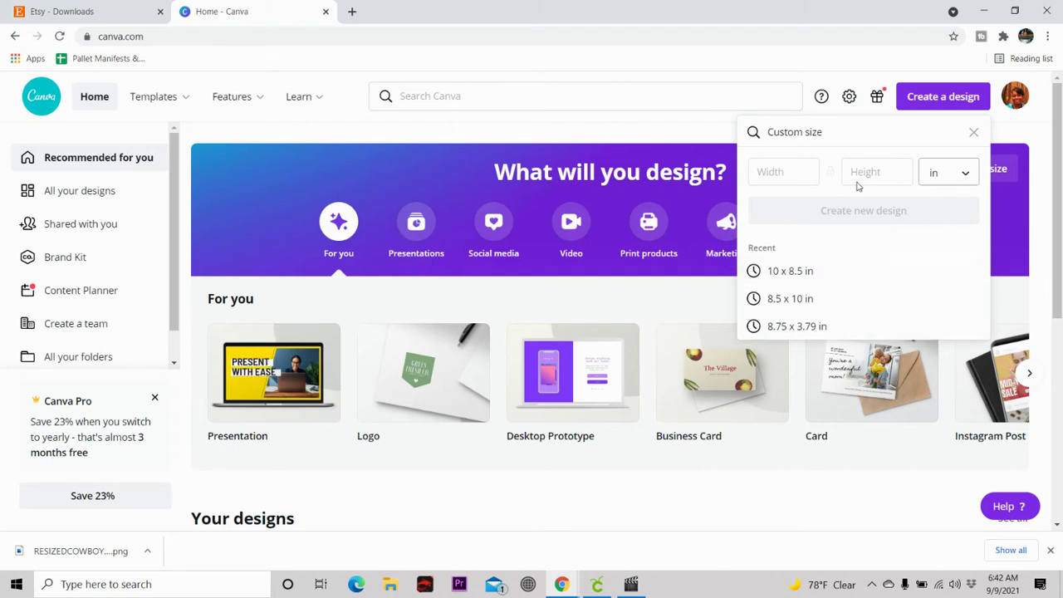
{"action": "left_click", "coordinate": [784, 174]}
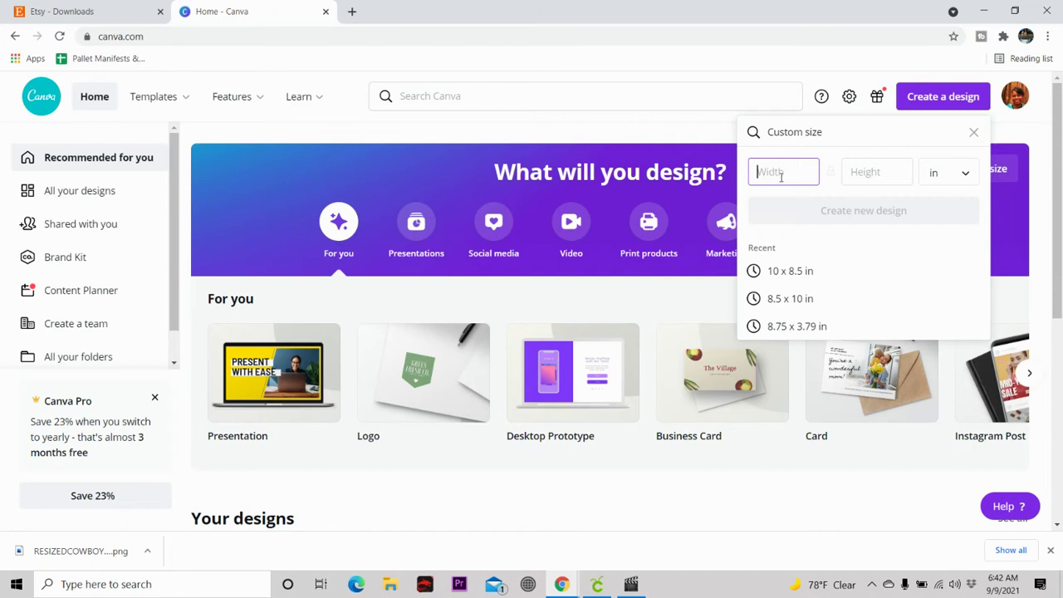
{"action": "type", "text": "10.2"}
{"action": "left_click", "coordinate": [874, 172]}
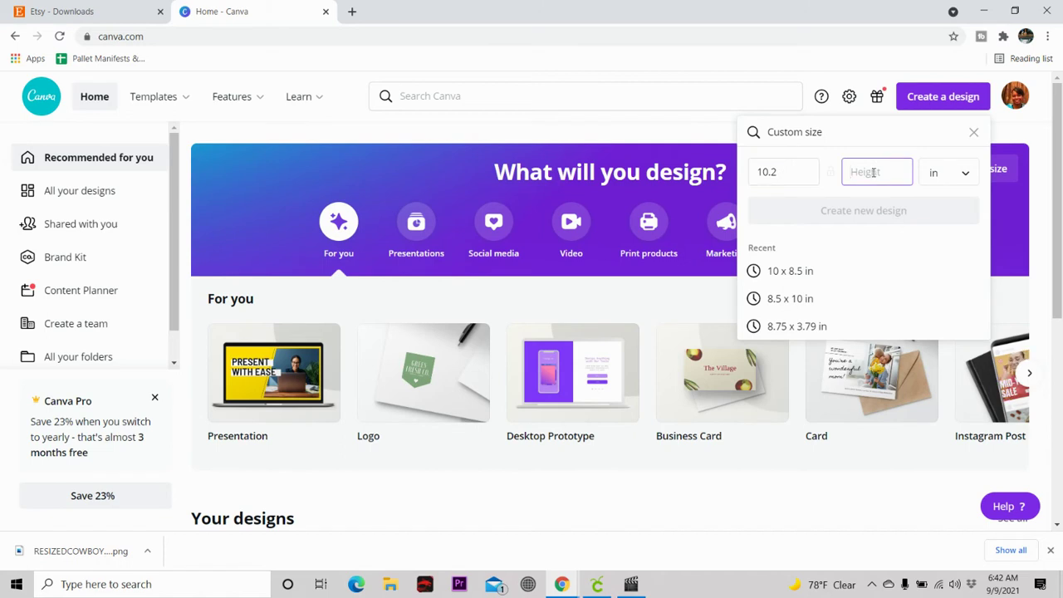
{"action": "type", "text": "8.5"}
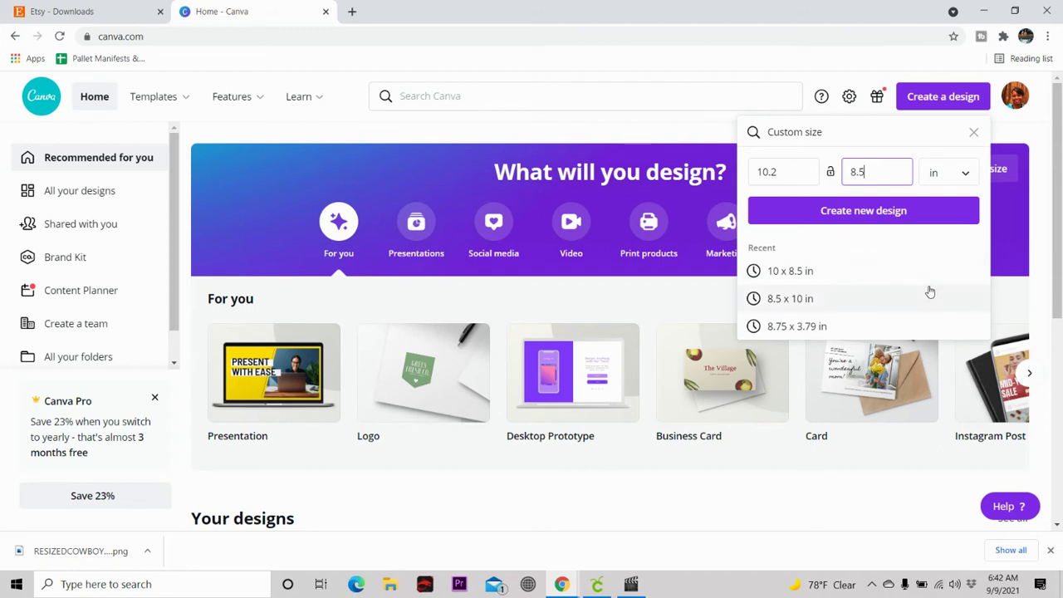
{"action": "left_click", "coordinate": [850, 213]}
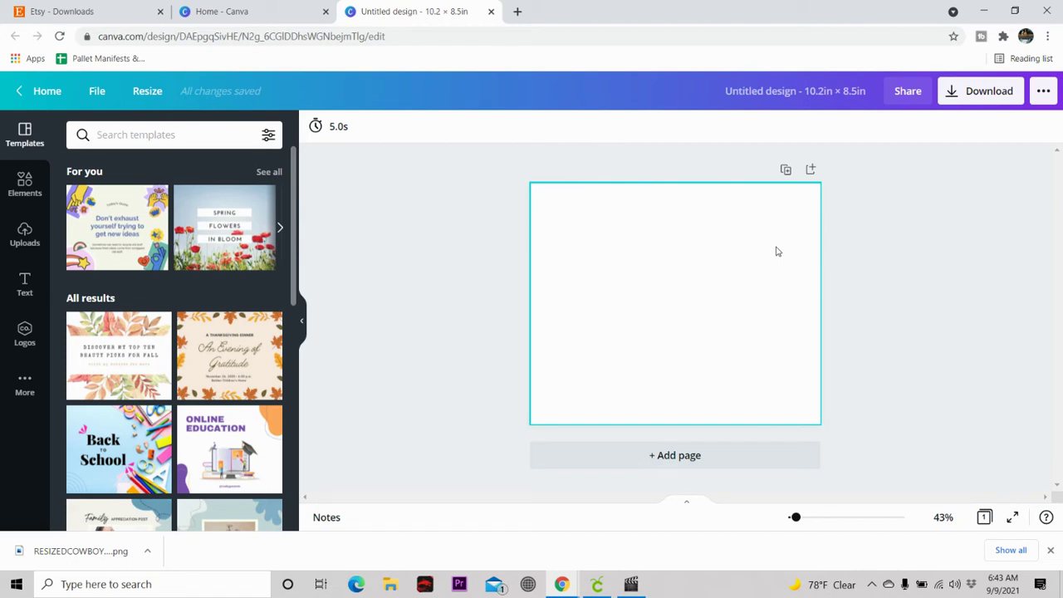
Step: Upload RESIZEDCOWBOYS (2) from Downloads and drag it onto the blank page to fill it
{"action": "left_click", "coordinate": [25, 235]}
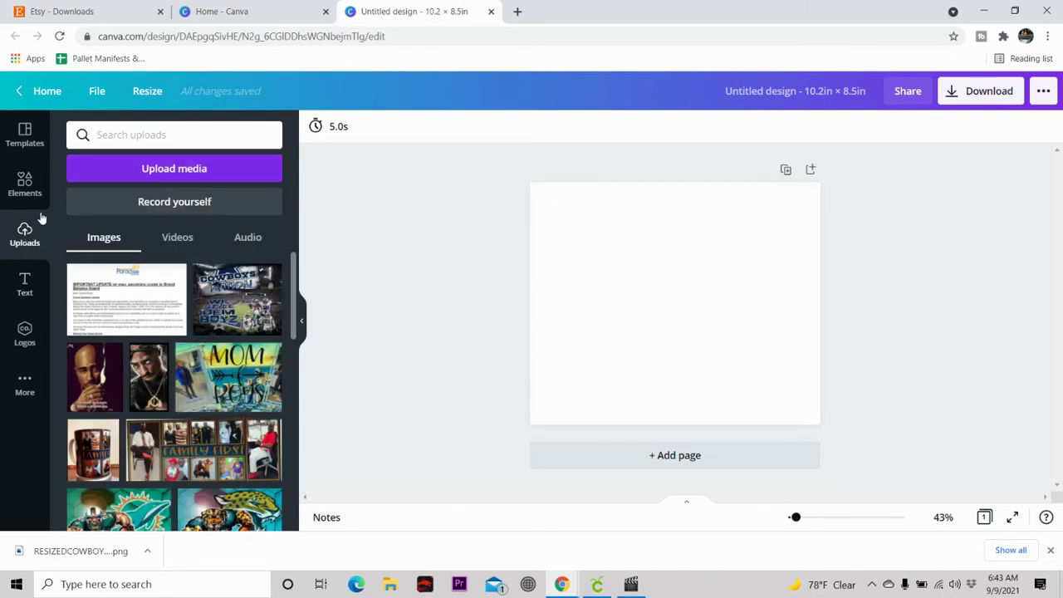
{"action": "left_click", "coordinate": [164, 175]}
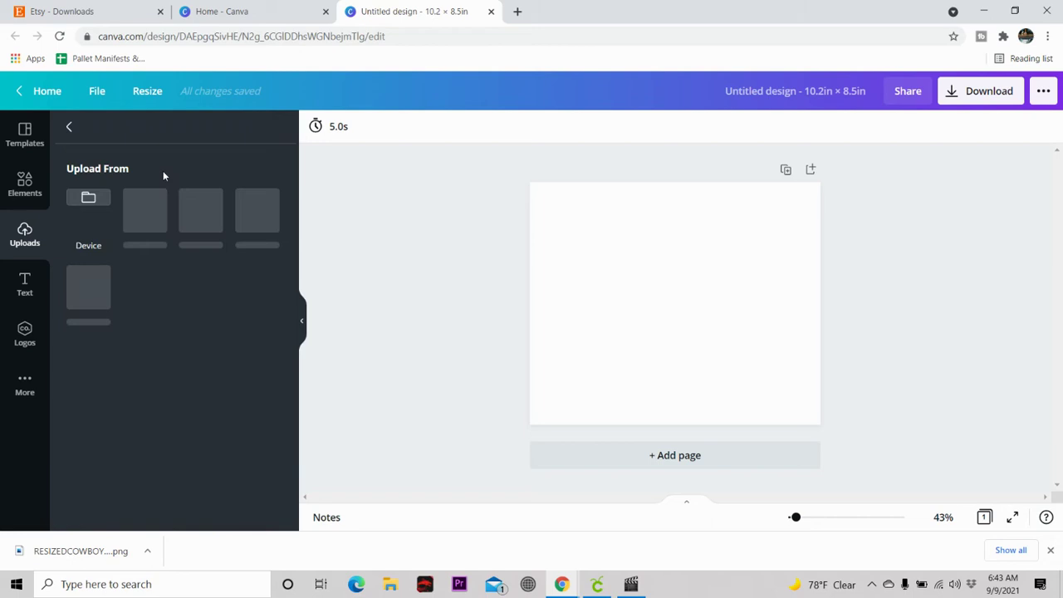
{"action": "left_click", "coordinate": [88, 201]}
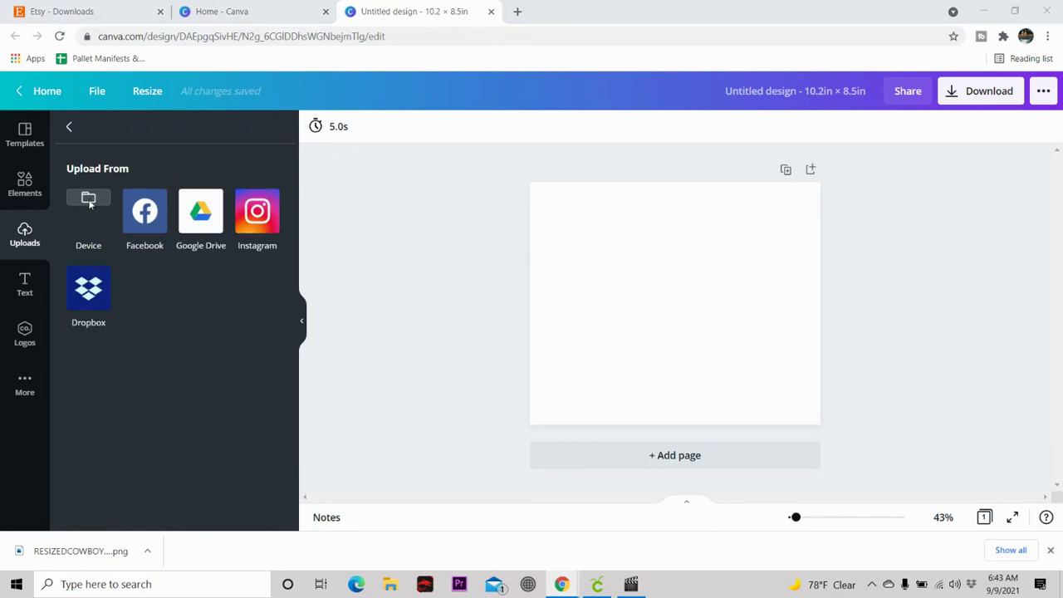
{"action": "scroll", "coordinate": [64, 173], "scroll_direction": "up", "scroll_amount": 2}
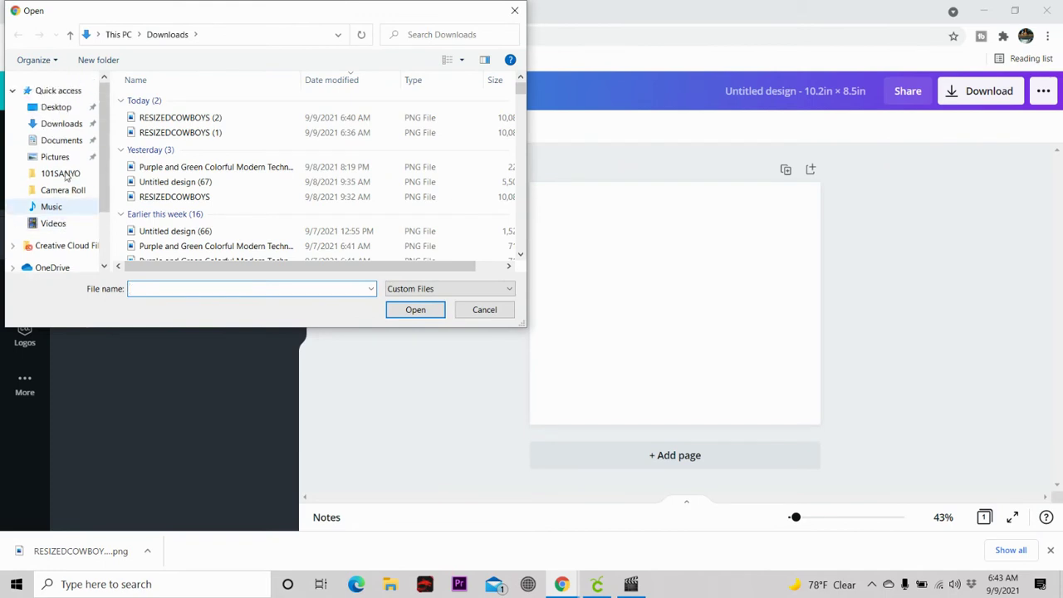
{"action": "left_click", "coordinate": [66, 126]}
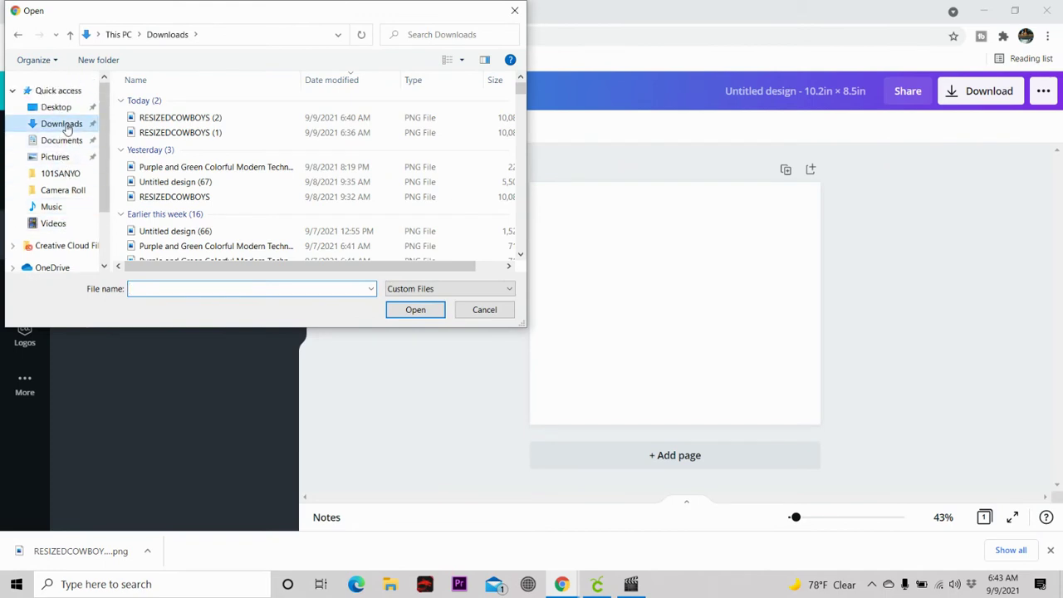
{"action": "left_click", "coordinate": [196, 124]}
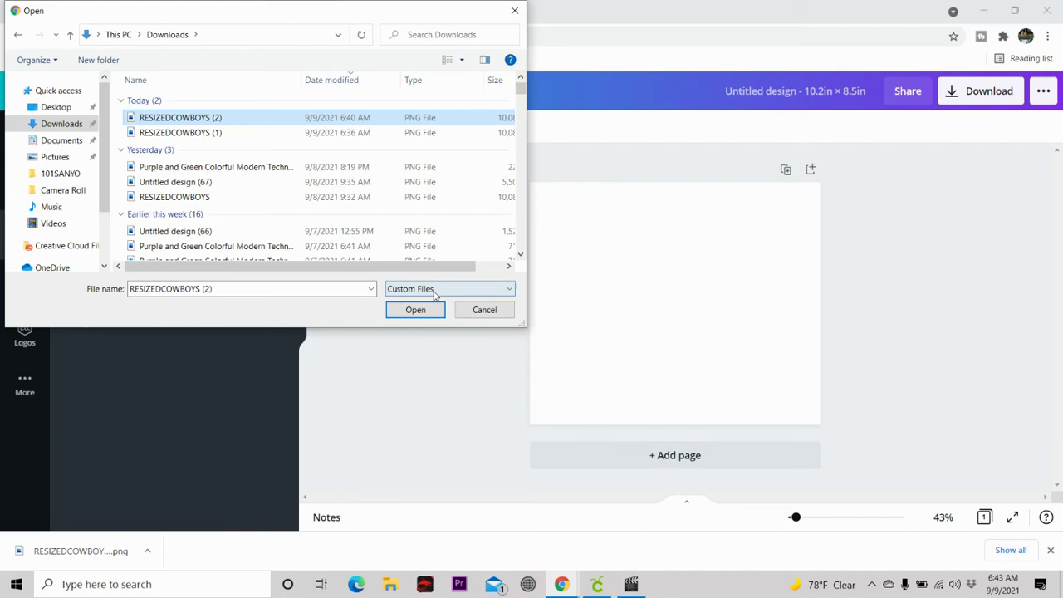
{"action": "left_click", "coordinate": [406, 315]}
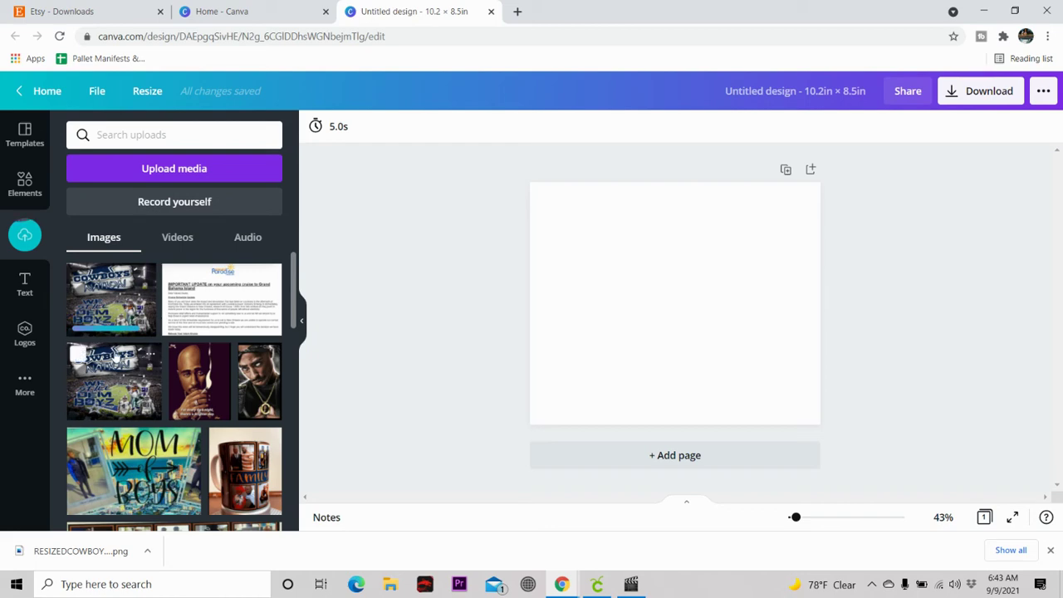
{"action": "left_click_drag", "start_coordinate": [111, 301], "coordinate": [540, 263]}
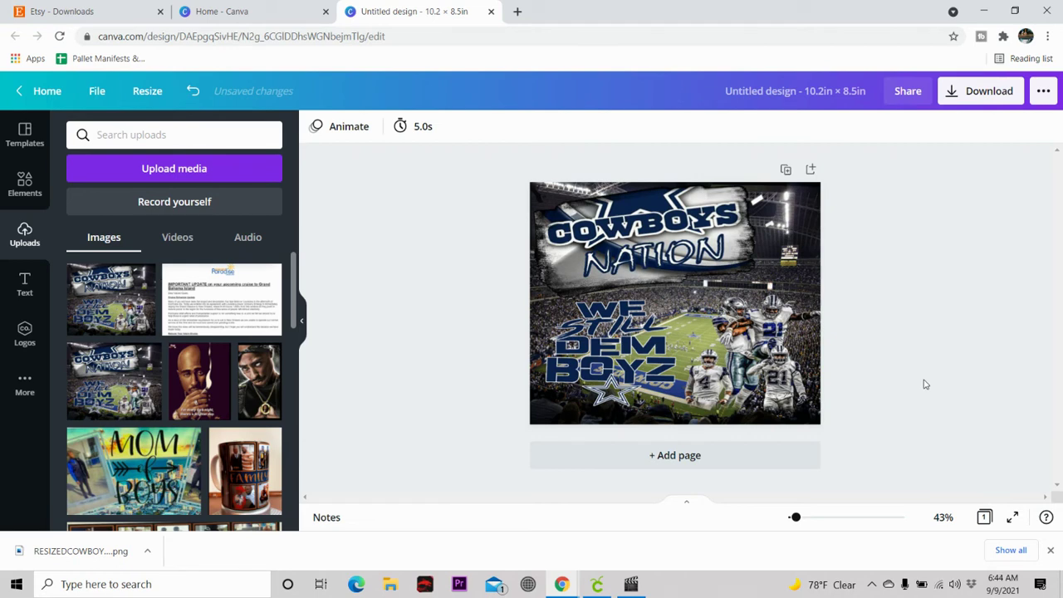
Step: Download the design with the file type changed from PNG to PDF Standard
{"action": "left_click", "coordinate": [975, 94]}
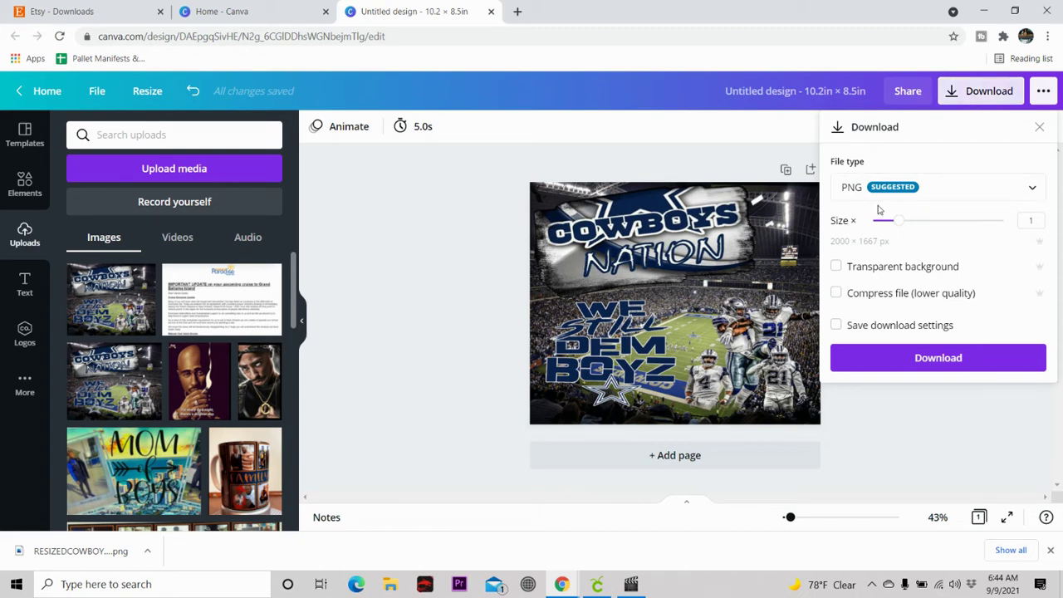
{"action": "left_click", "coordinate": [1030, 189]}
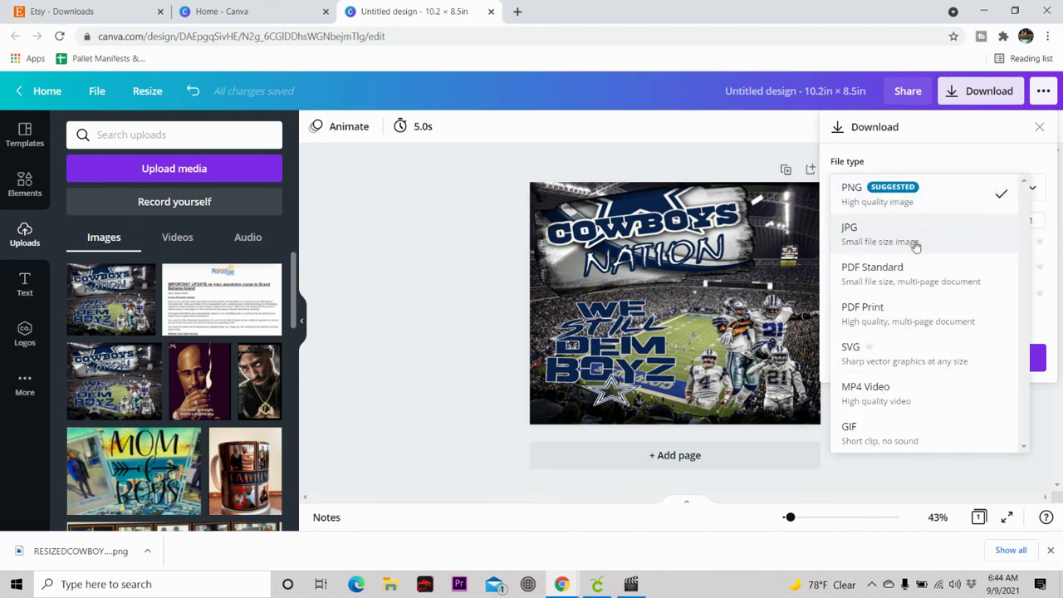
{"action": "left_click", "coordinate": [934, 282]}
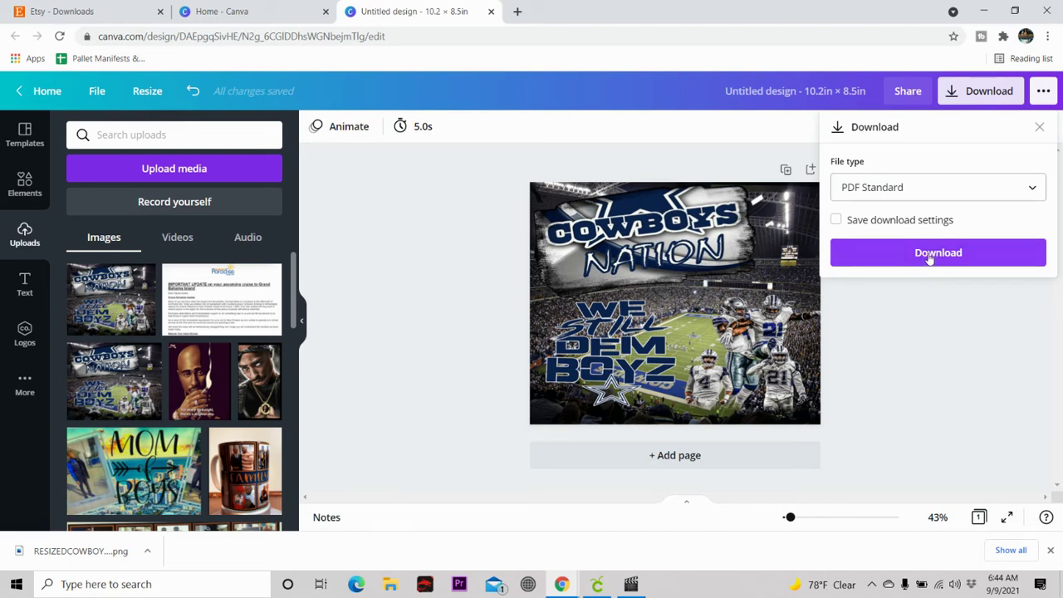
{"action": "left_click", "coordinate": [931, 260]}
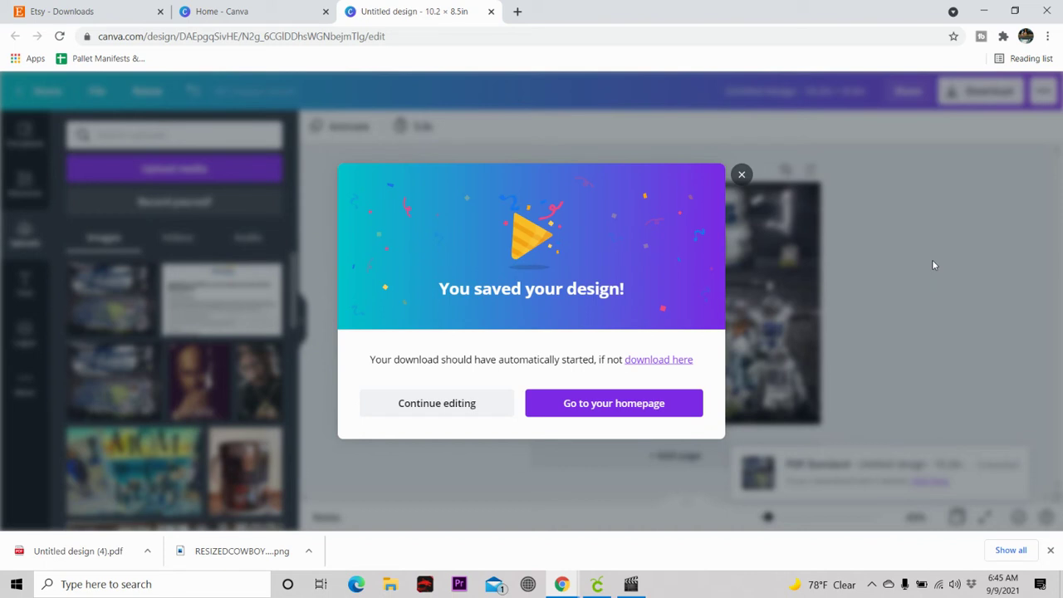
Step: Open the downloaded PDF in Chrome and scroll through it
{"action": "left_click", "coordinate": [80, 552]}
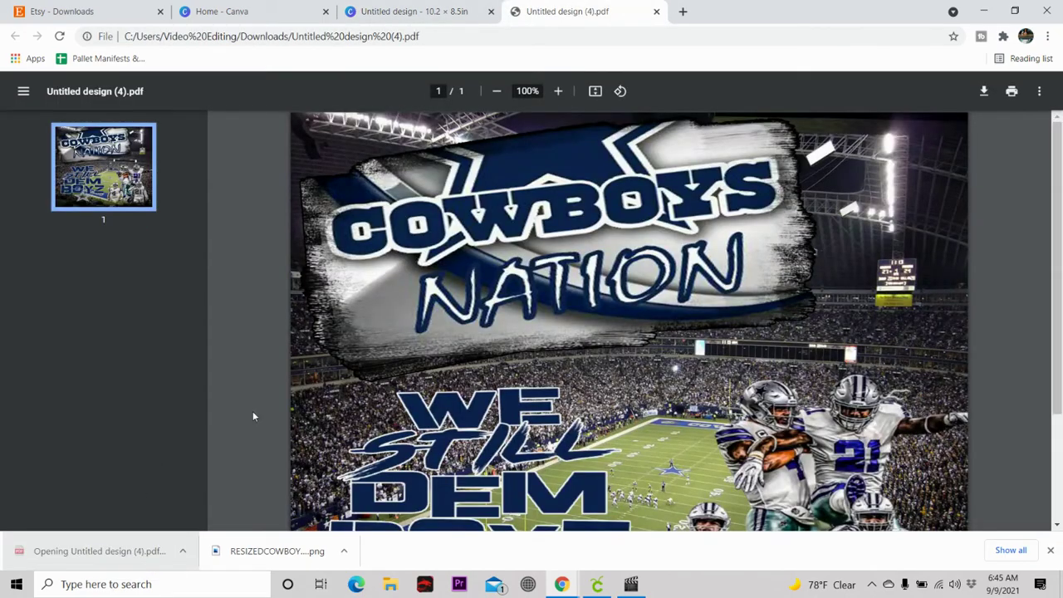
{"action": "scroll", "coordinate": [776, 381], "scroll_direction": "down", "scroll_amount": 3}
{"action": "scroll", "coordinate": [776, 380], "scroll_direction": "up", "scroll_amount": 2}
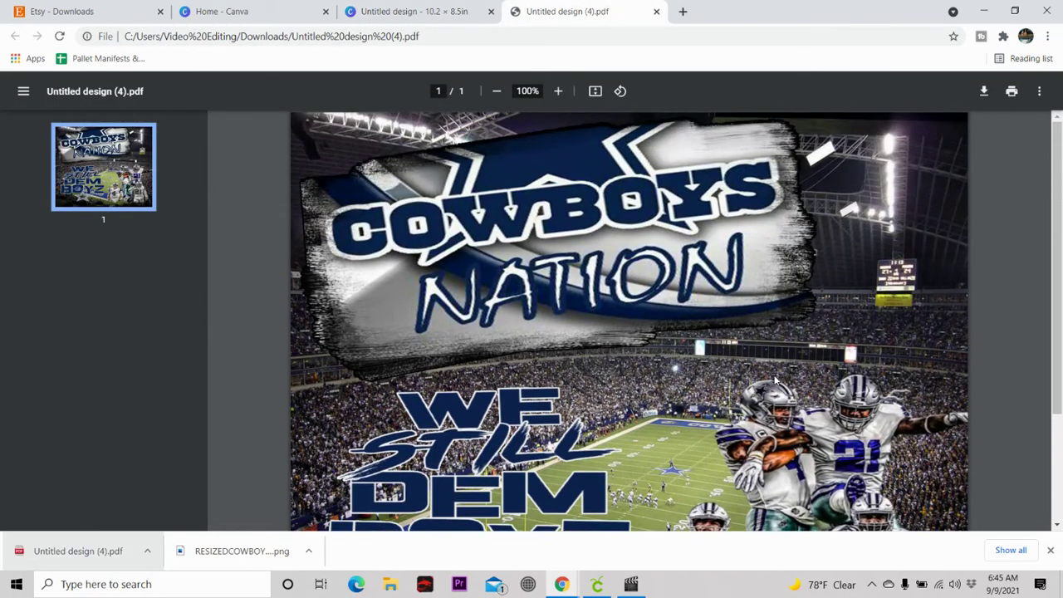
{"action": "scroll", "coordinate": [776, 380], "scroll_direction": "down", "scroll_amount": 1}
{"action": "scroll", "coordinate": [776, 381], "scroll_direction": "up", "scroll_amount": 2}
Step: Bring up Chrome's print dialog with EPSON ET-2720 Series as the destination
{"action": "left_click", "coordinate": [1013, 93]}
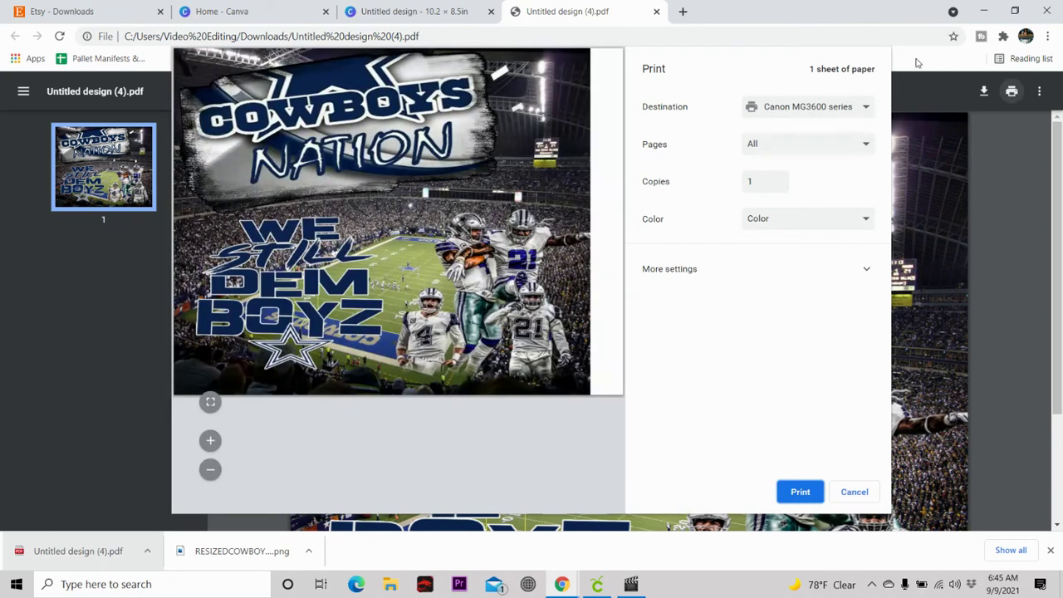
{"action": "left_click", "coordinate": [848, 111]}
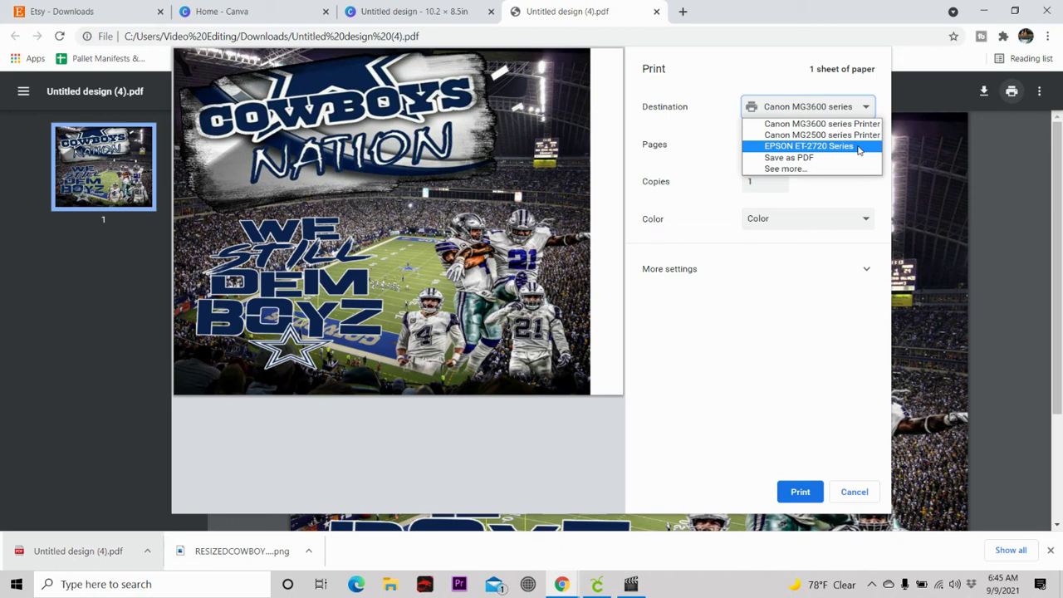
{"action": "left_click", "coordinate": [860, 147]}
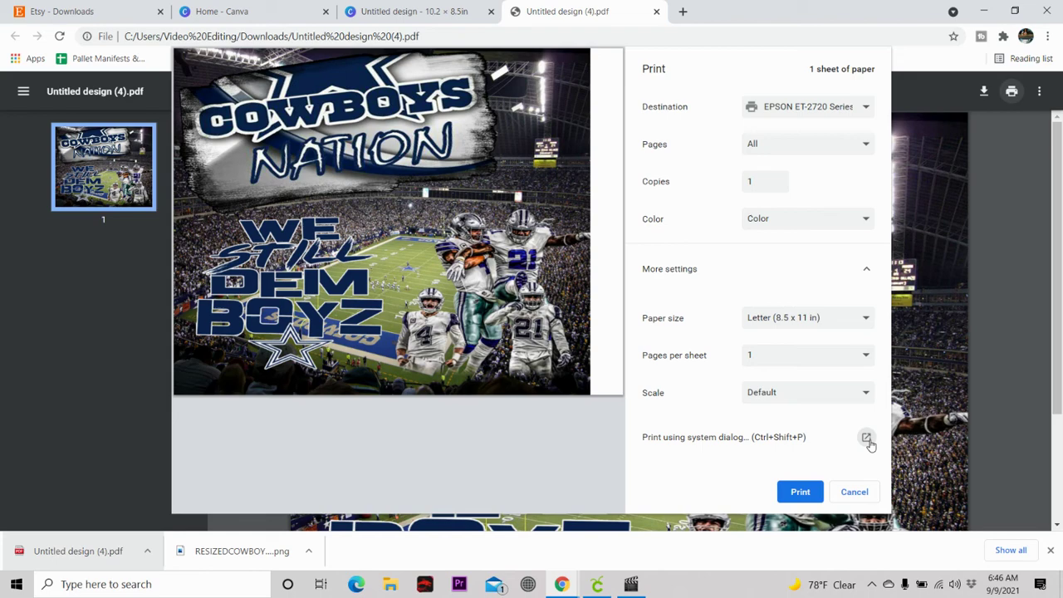
Step: Select EPSON ET-2720 Series in the system Print dialog and open its Preferences
{"action": "left_click", "coordinate": [866, 440]}
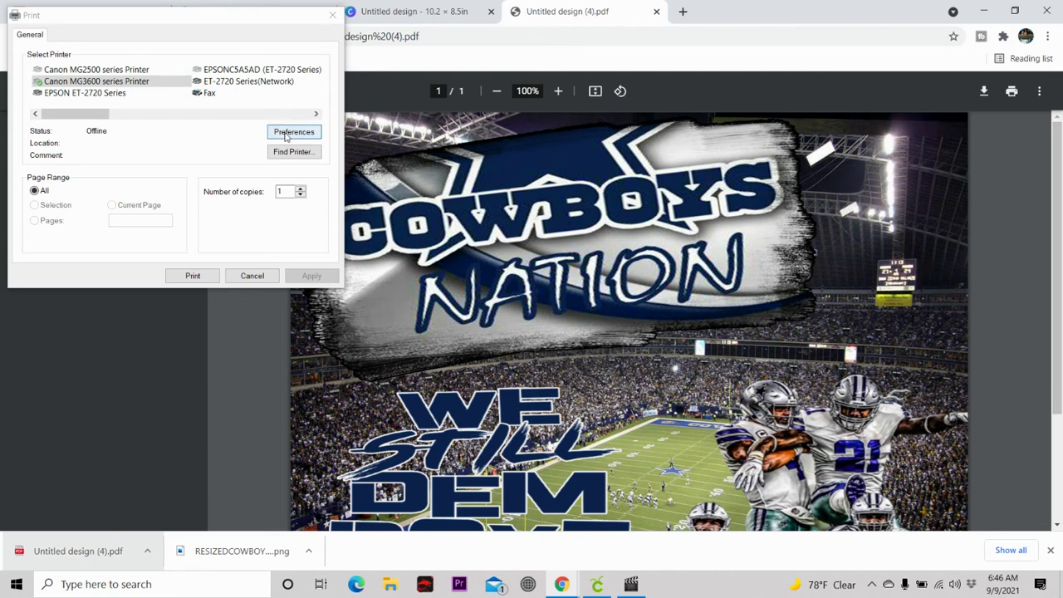
{"action": "left_click", "coordinate": [92, 93]}
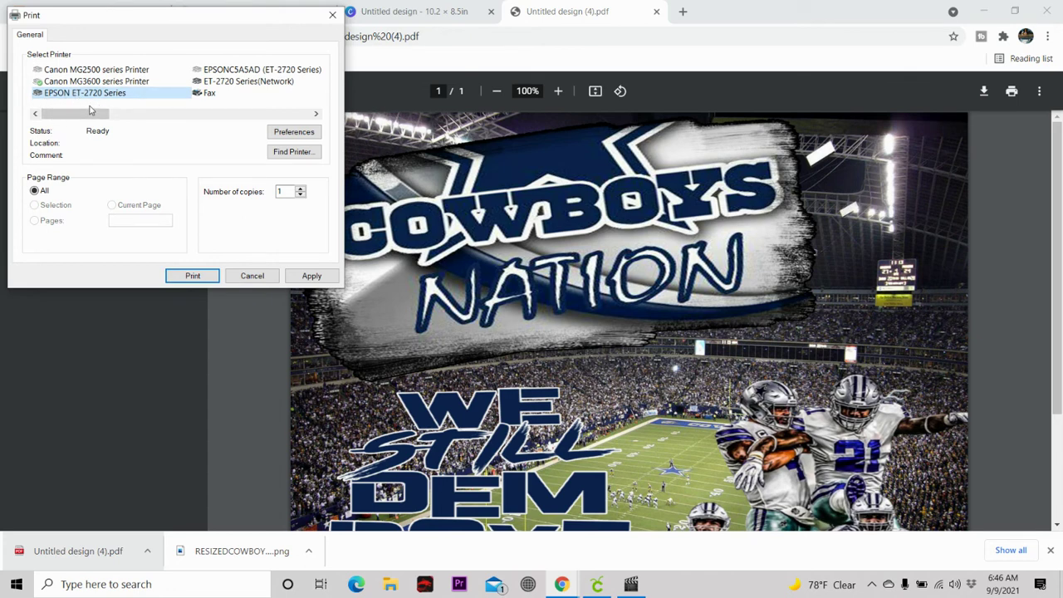
{"action": "left_click", "coordinate": [295, 133]}
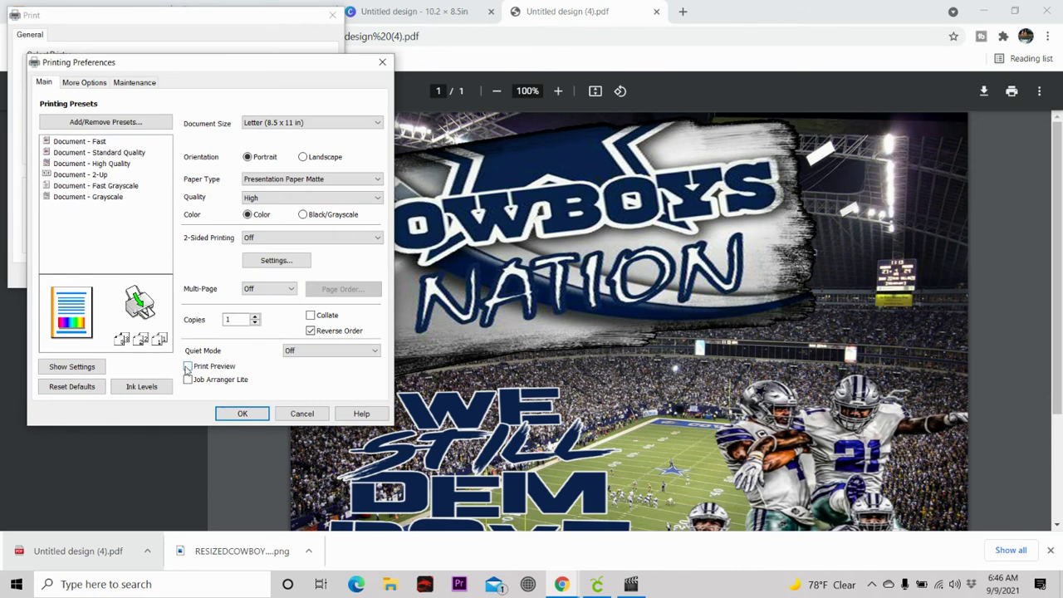
Step: Enable Print Preview, keep Presentation Paper Matte and High quality, then view More Options
{"action": "left_click", "coordinate": [188, 368]}
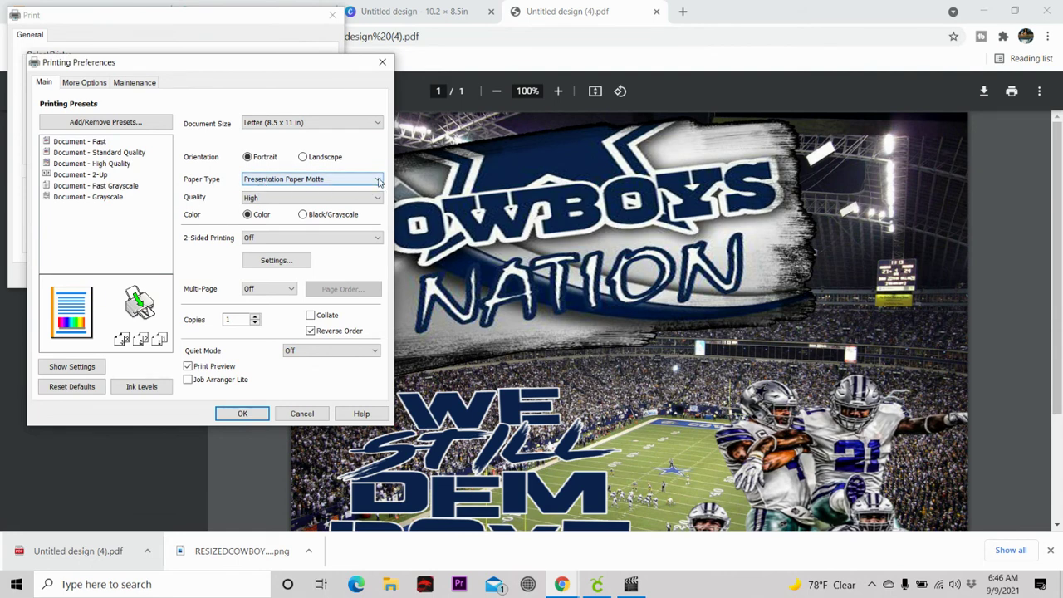
{"action": "left_click", "coordinate": [379, 181]}
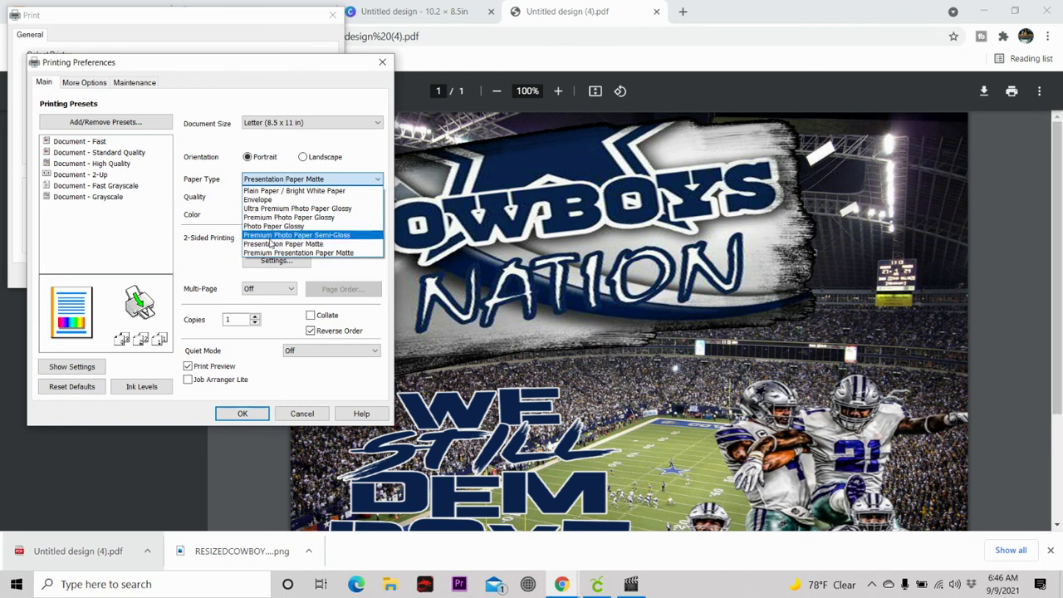
{"action": "left_click", "coordinate": [353, 146]}
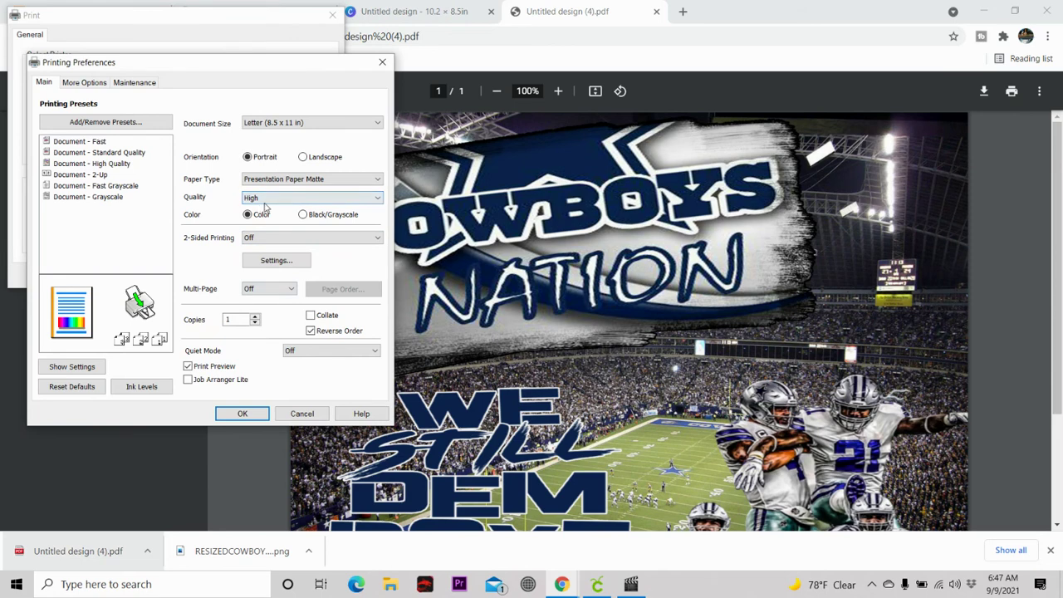
{"action": "left_click", "coordinate": [376, 199]}
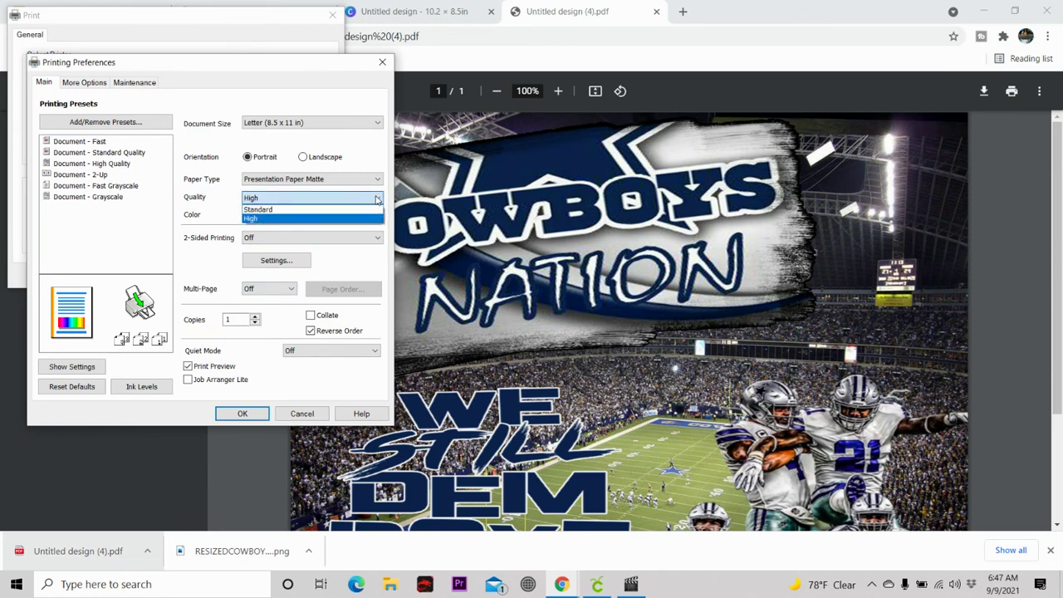
{"action": "left_click", "coordinate": [225, 148]}
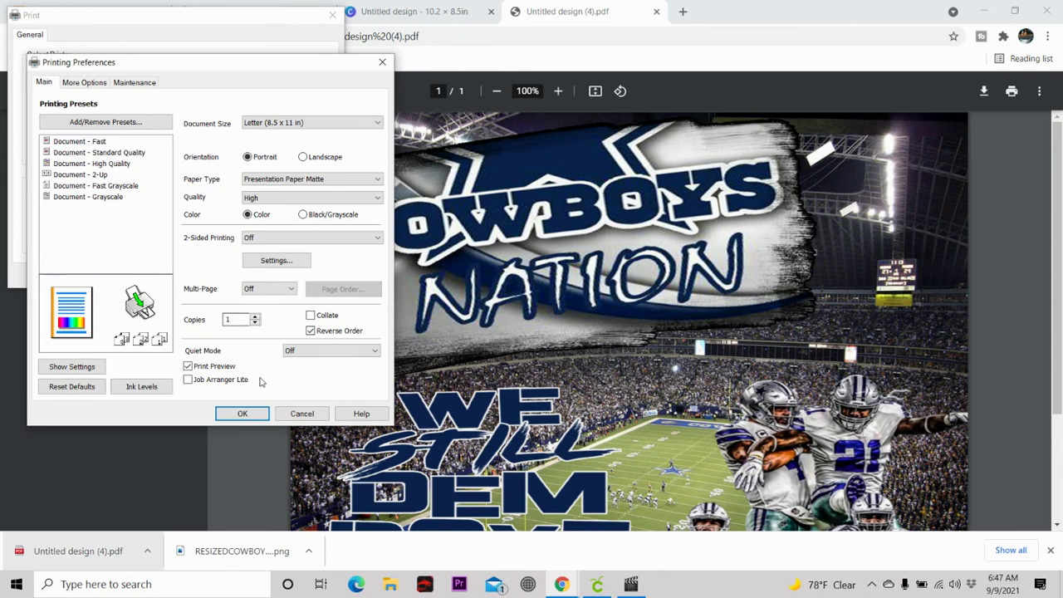
{"action": "left_click", "coordinate": [85, 83]}
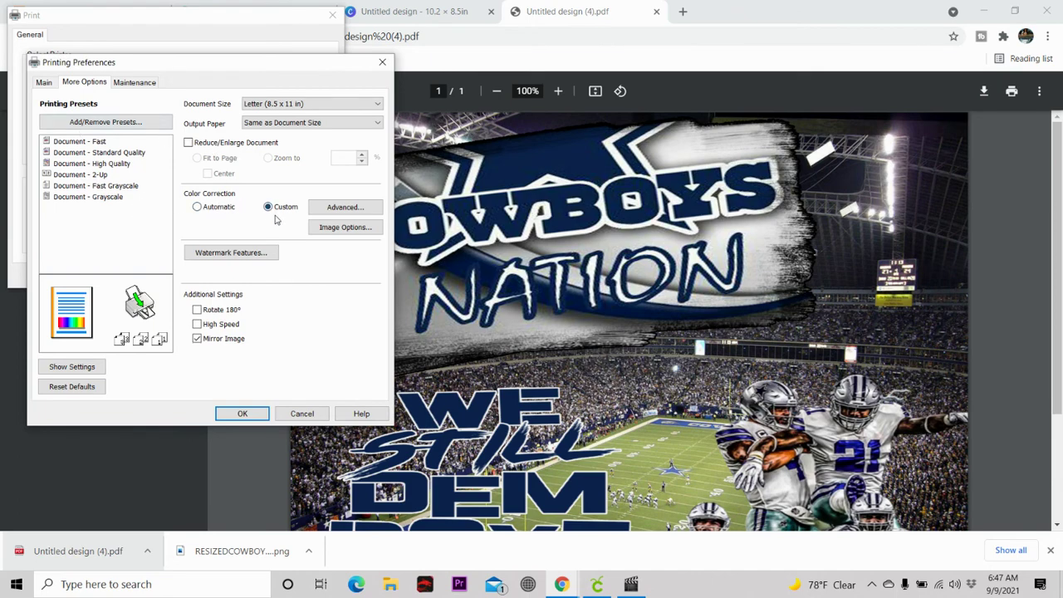
{"action": "left_click", "coordinate": [342, 207]}
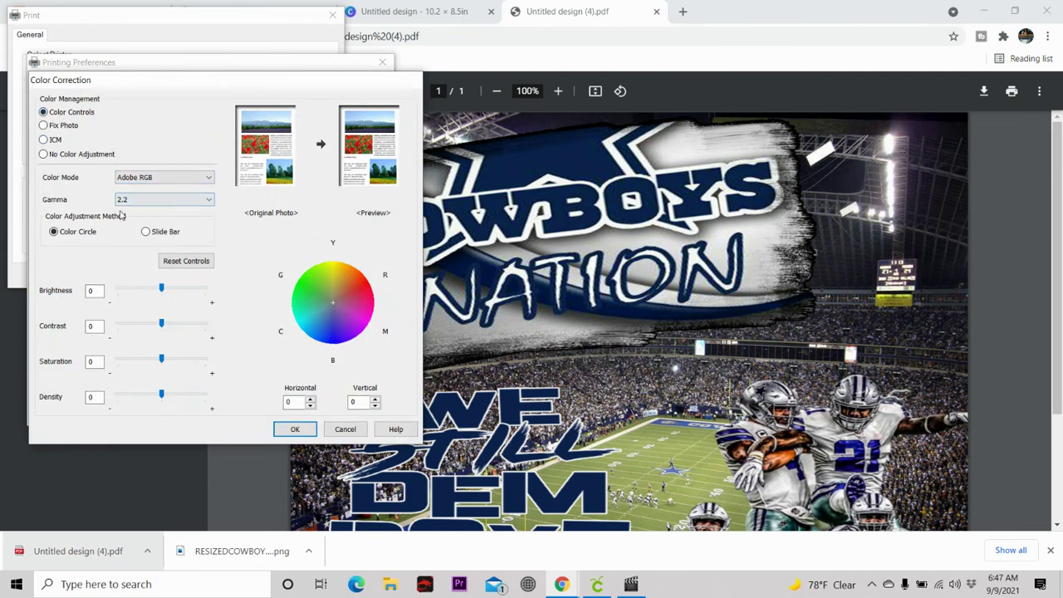
{"action": "left_click", "coordinate": [291, 429]}
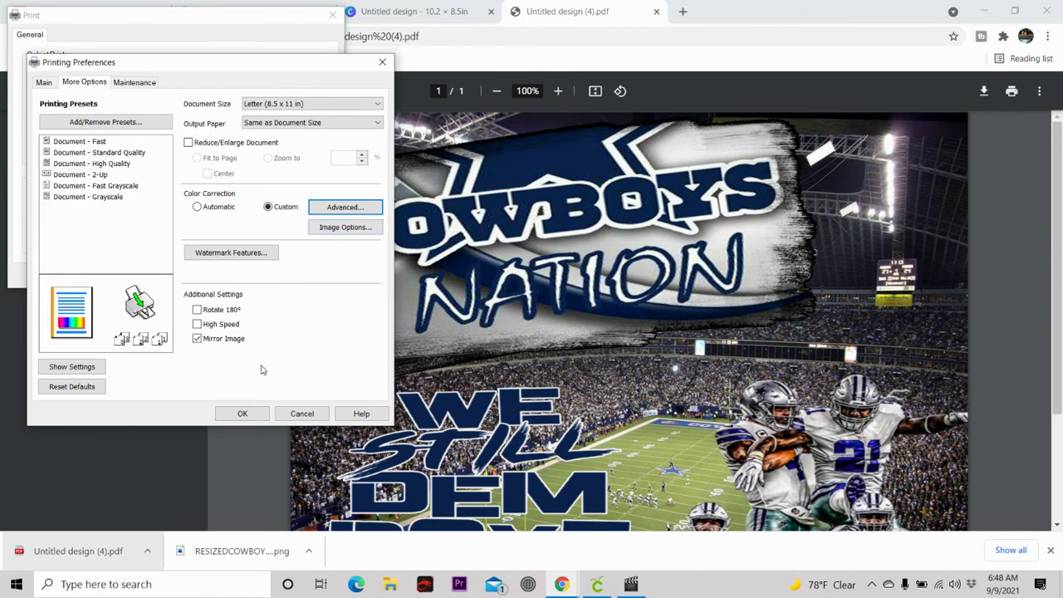
Step: Confirm the Epson printing preferences with OK
{"action": "left_click", "coordinate": [240, 418]}
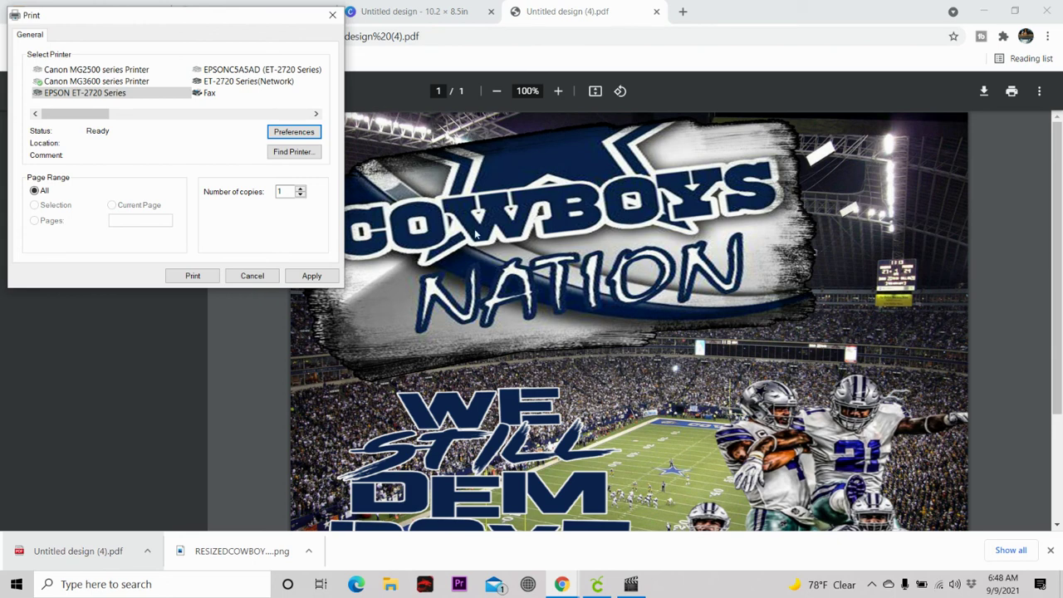
Step: Send the Cowboys PDF to the EPSON ET-2720 preview and minimize Chrome to leave it alone
{"action": "left_click", "coordinate": [190, 276]}
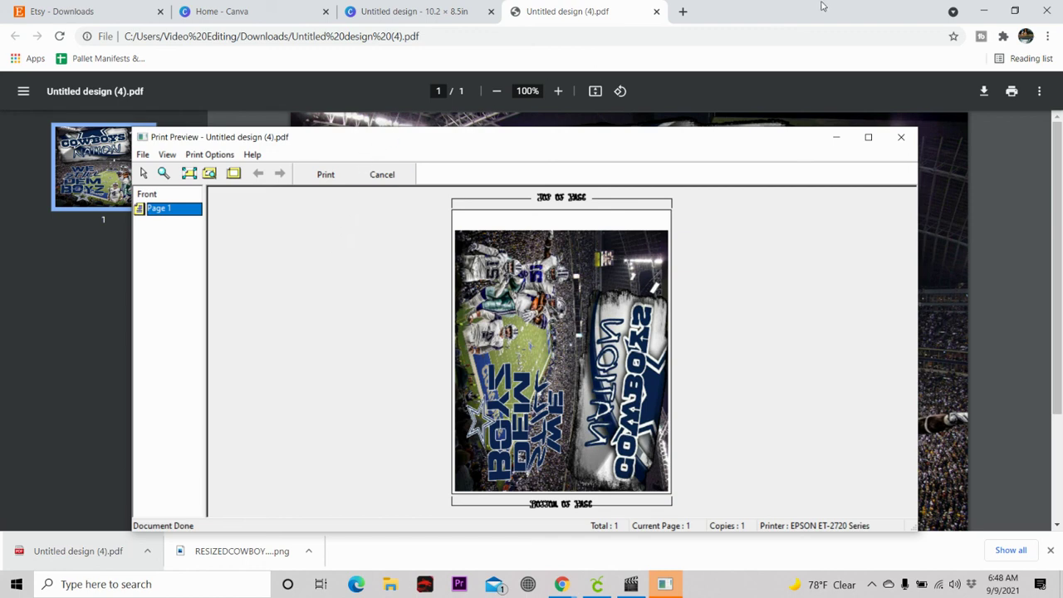
{"action": "left_click", "coordinate": [986, 10]}
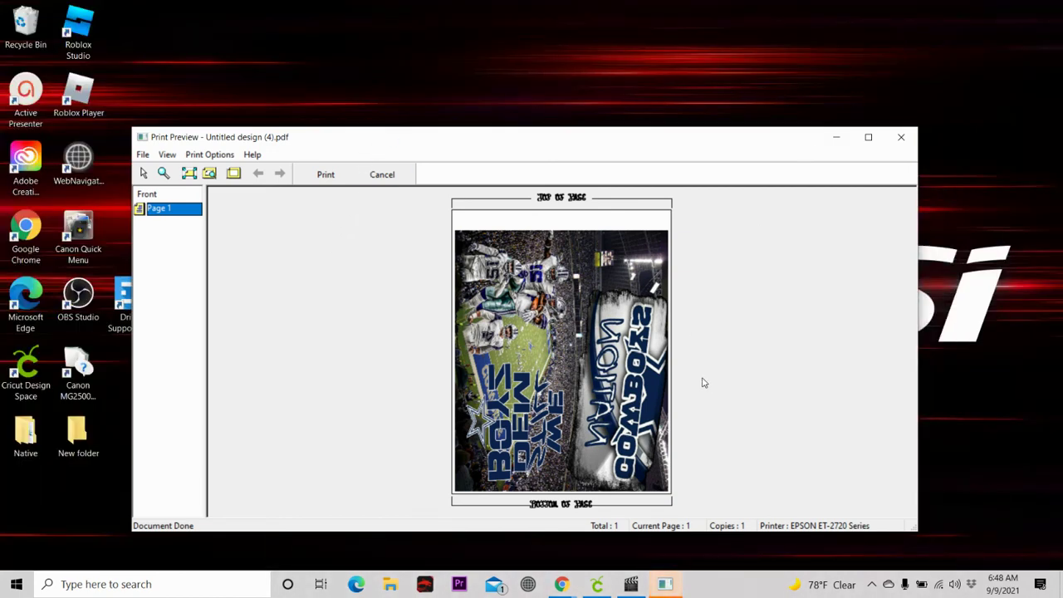
Step: Bring Cricut Design Space forward to show the welded four-line title canvas
{"action": "left_click", "coordinate": [595, 586]}
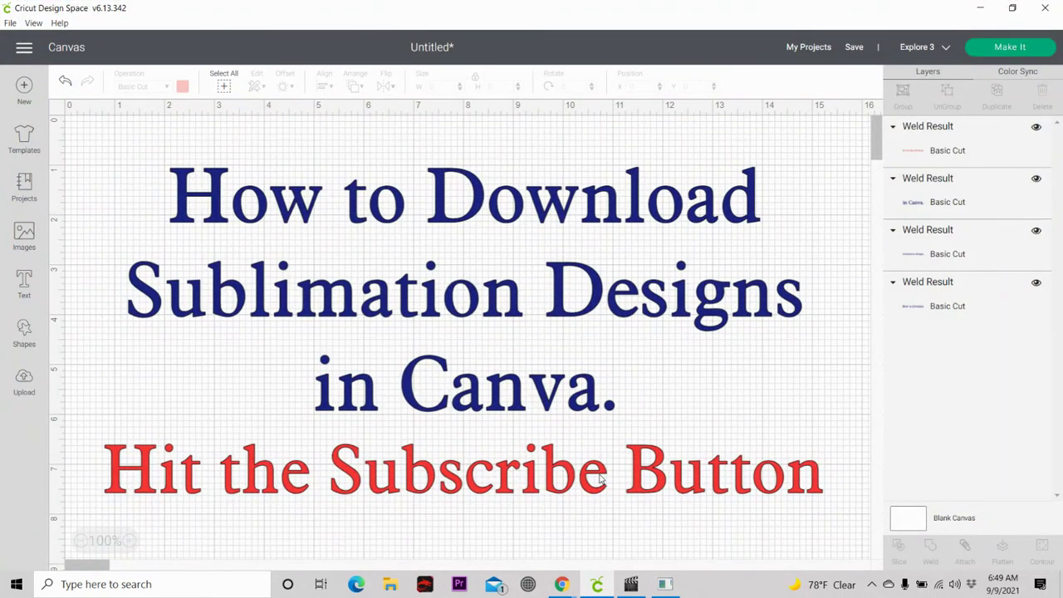